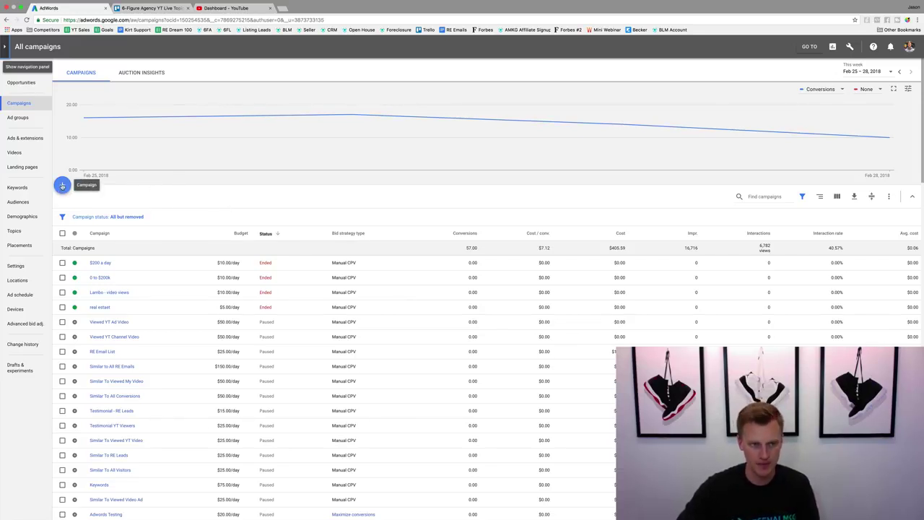
# - Create a new Video campaign with the Product and brand consideration goal and the Standard consideration subtype
pyautogui.click(62, 185)
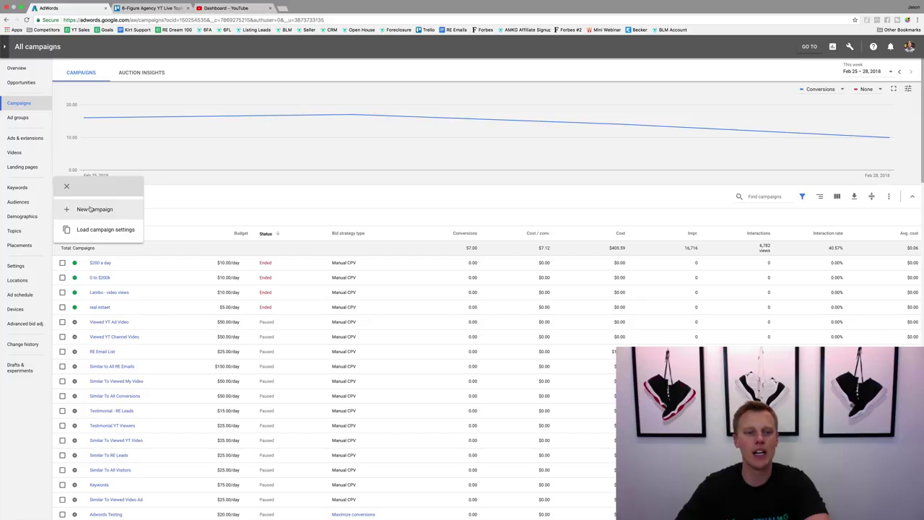
pyautogui.click(90, 209)
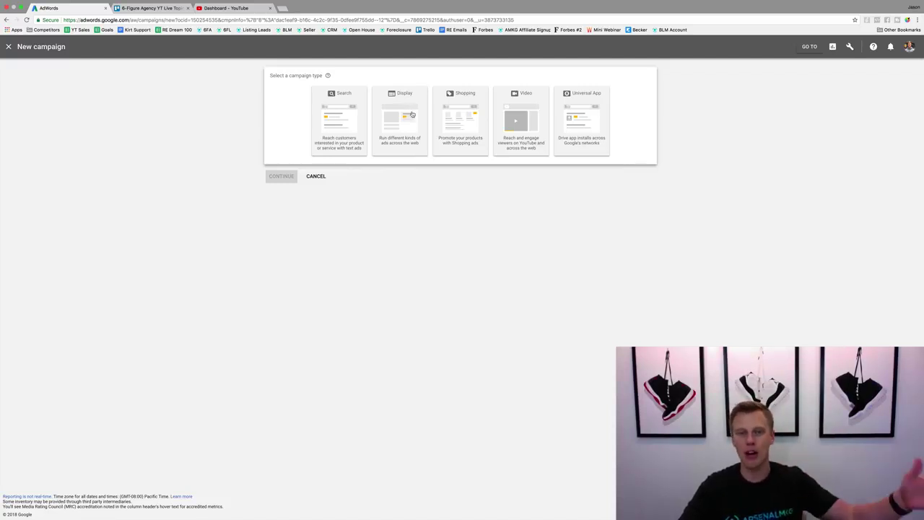
pyautogui.click(518, 106)
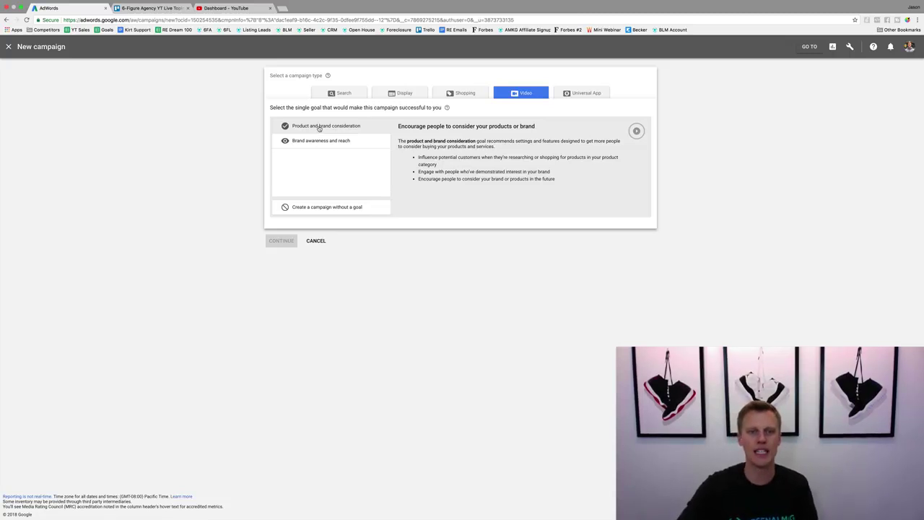
pyautogui.click(318, 127)
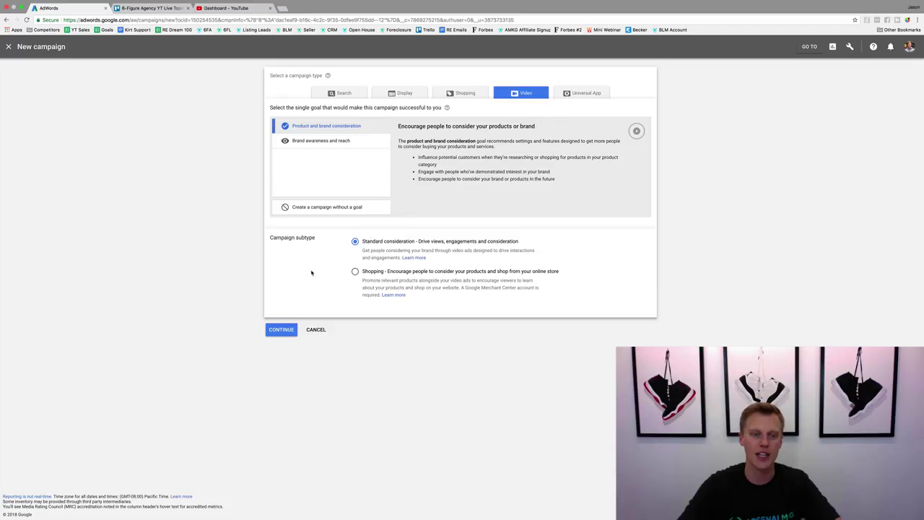
pyautogui.click(279, 330)
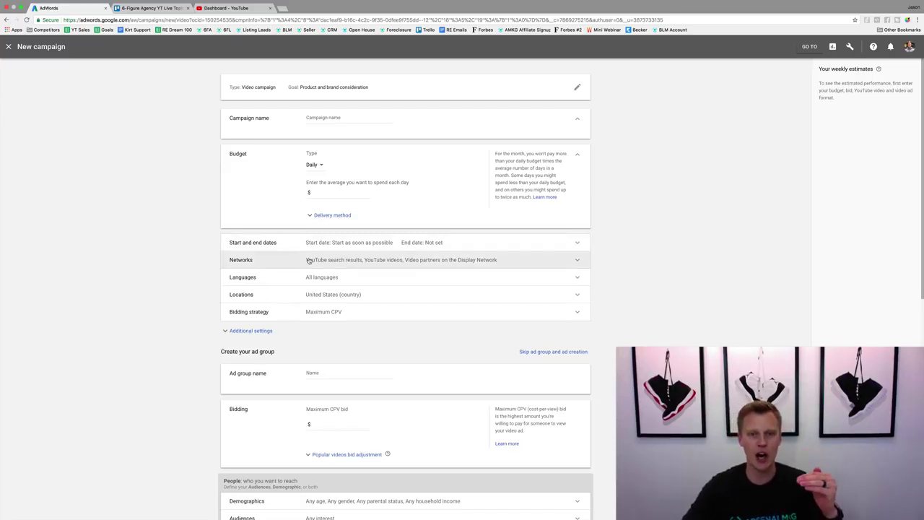
# - Expand the additional campaign settings, name the campaign "Test Campaign" and set its daily budget to $20.00
pyautogui.click(258, 331)
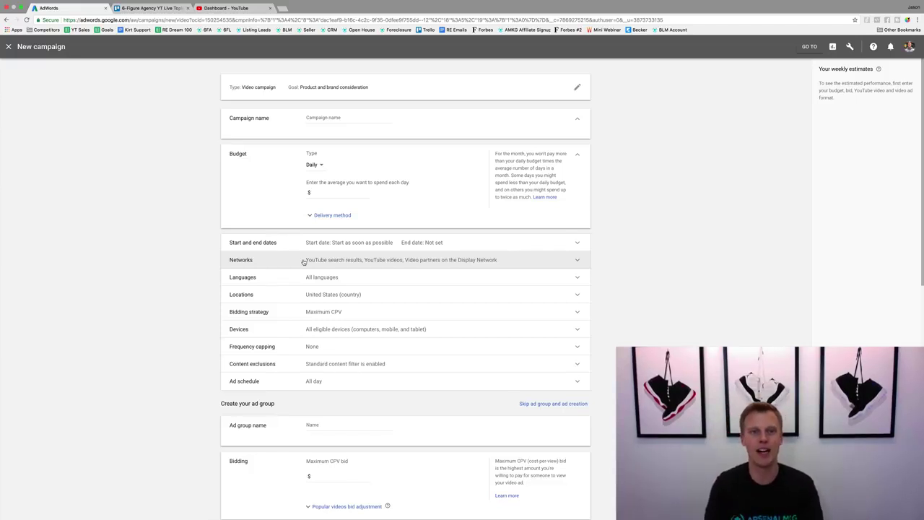
pyautogui.click(325, 121)
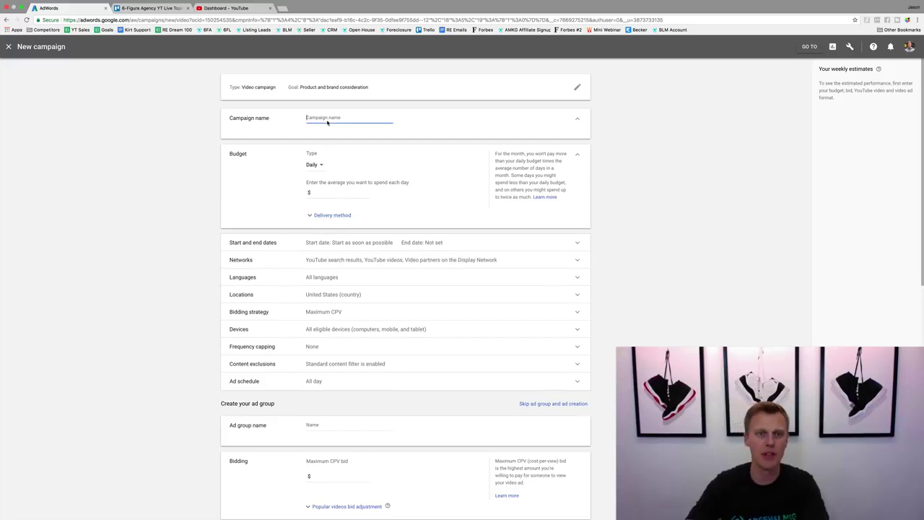
pyautogui.write('Test Campaign')
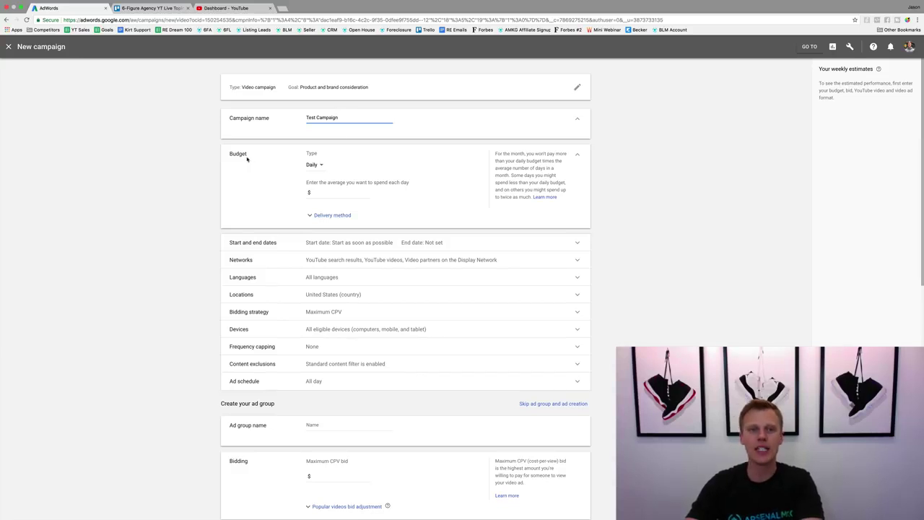
pyautogui.click(327, 195)
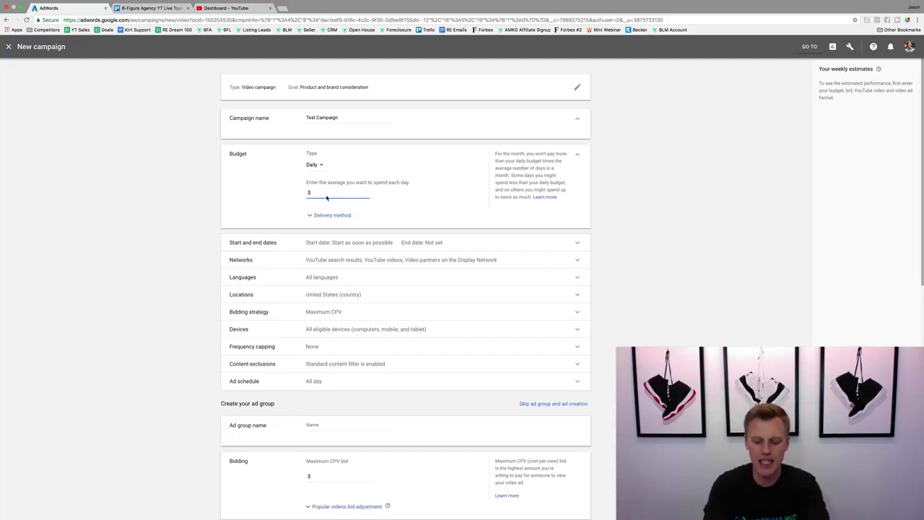
pyautogui.write('20.00')
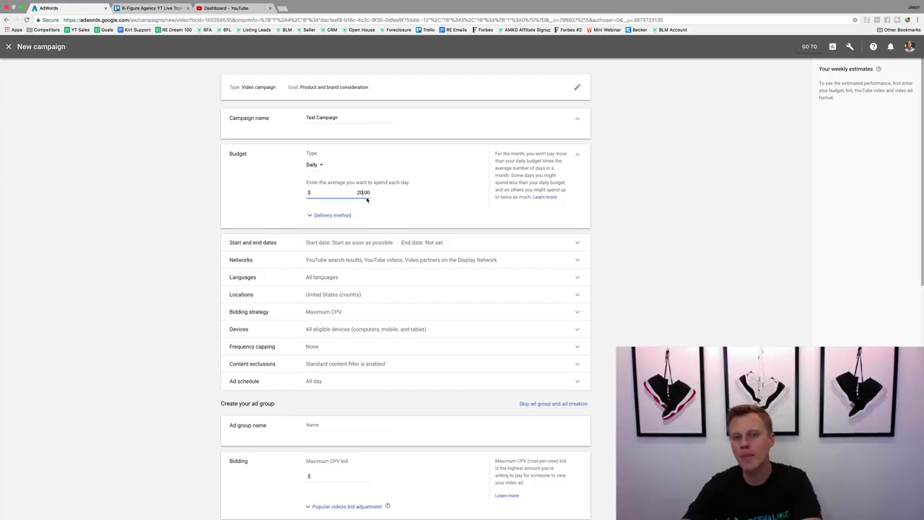
pyautogui.click(439, 202)
# - Check the budget type options keeping Daily, and try Accelerated delivery before returning to Standard
pyautogui.click(317, 165)
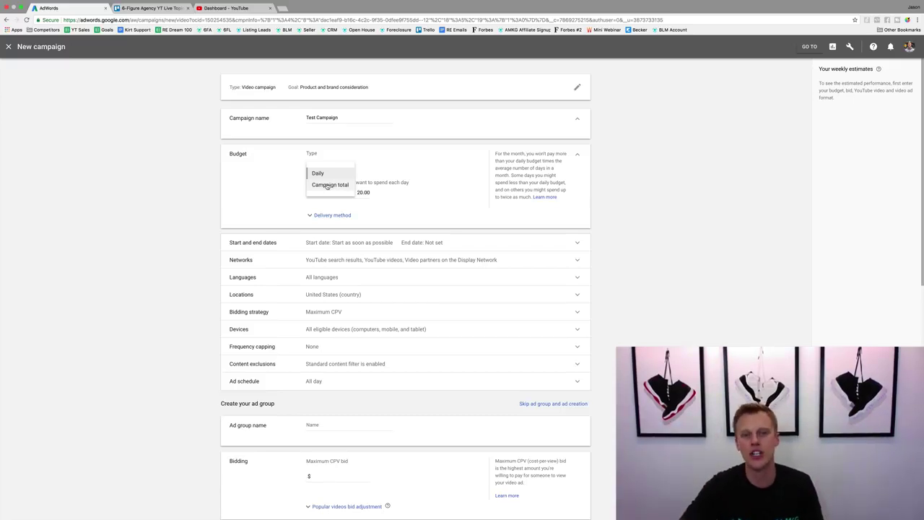
pyautogui.click(319, 174)
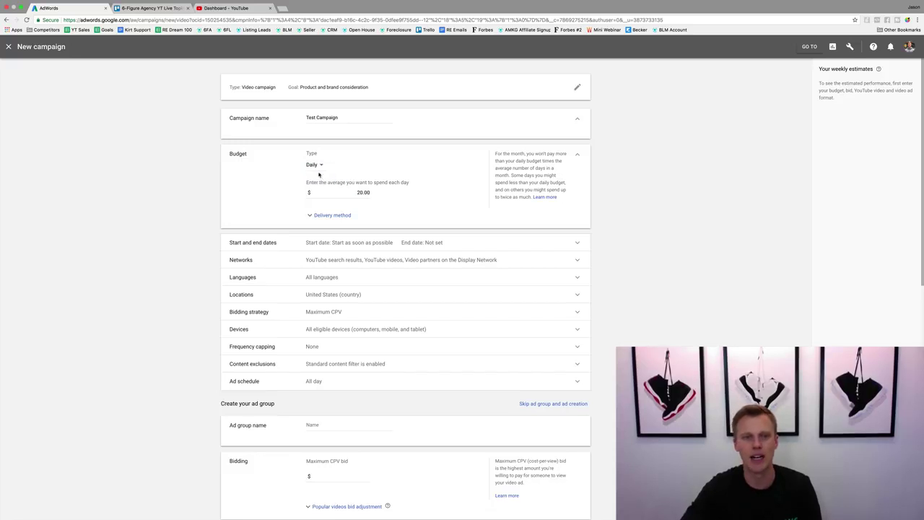
pyautogui.click(327, 216)
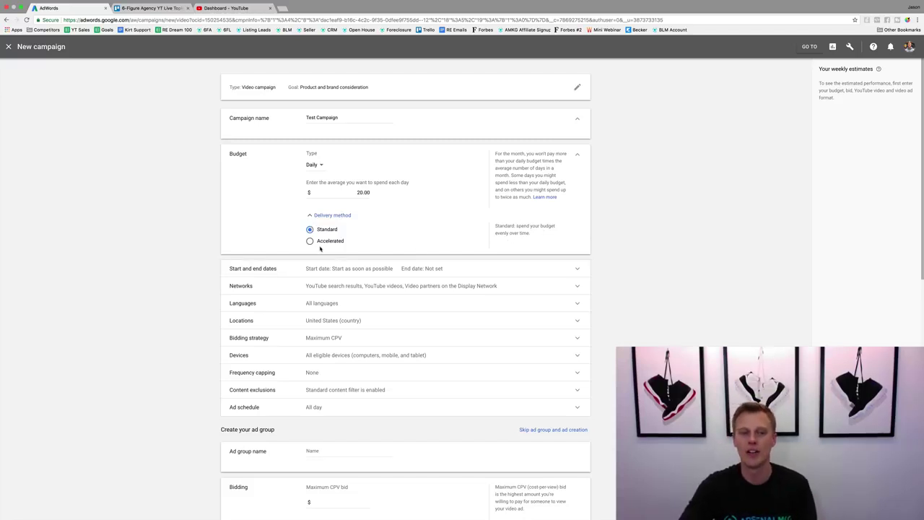
pyautogui.click(310, 242)
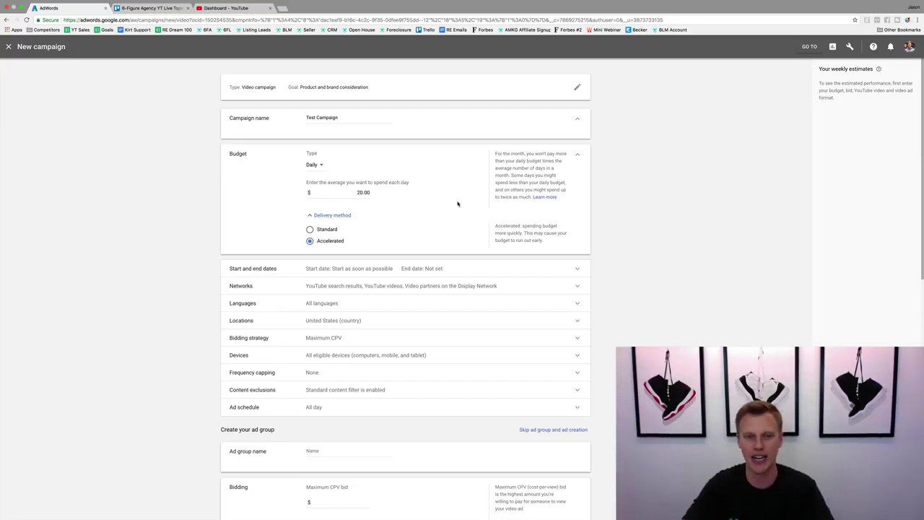
pyautogui.click(315, 229)
# - Try a specific start date for the campaign, then return to starting as soon as ads are approved
pyautogui.click(329, 269)
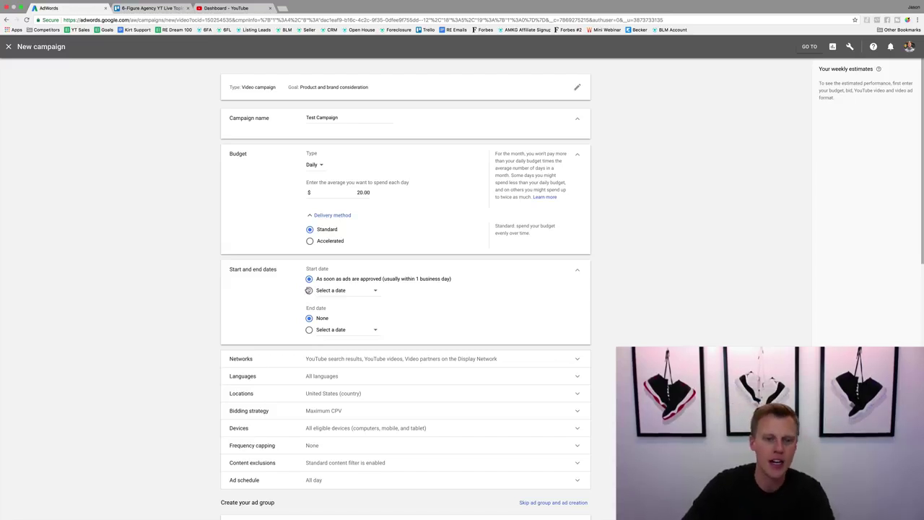
pyautogui.click(351, 291)
pyautogui.click(394, 294)
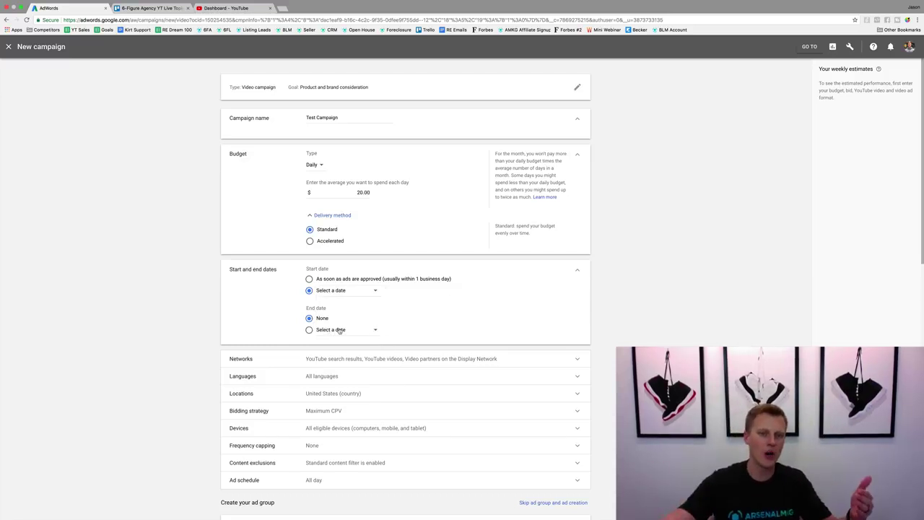
pyautogui.click(310, 278)
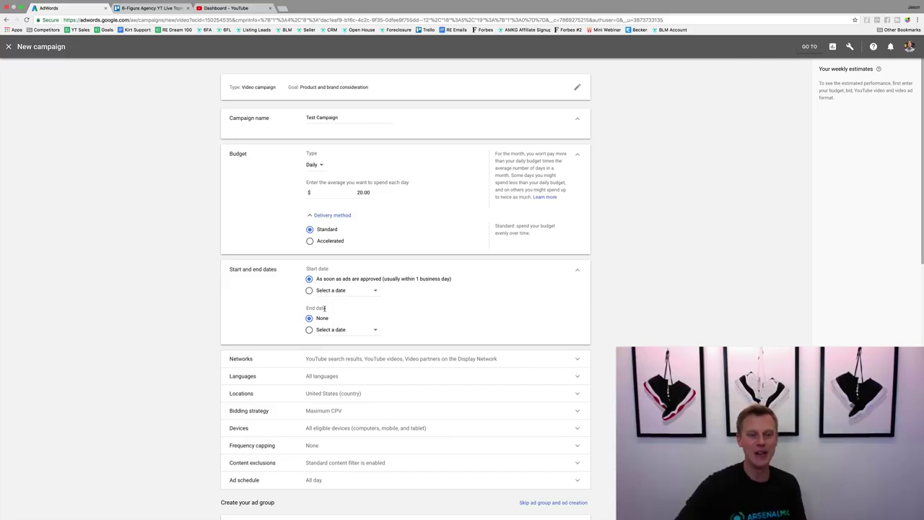
# - Exclude video partners on the Display Network from the campaign's networks and set the customer language to English
pyautogui.click(330, 355)
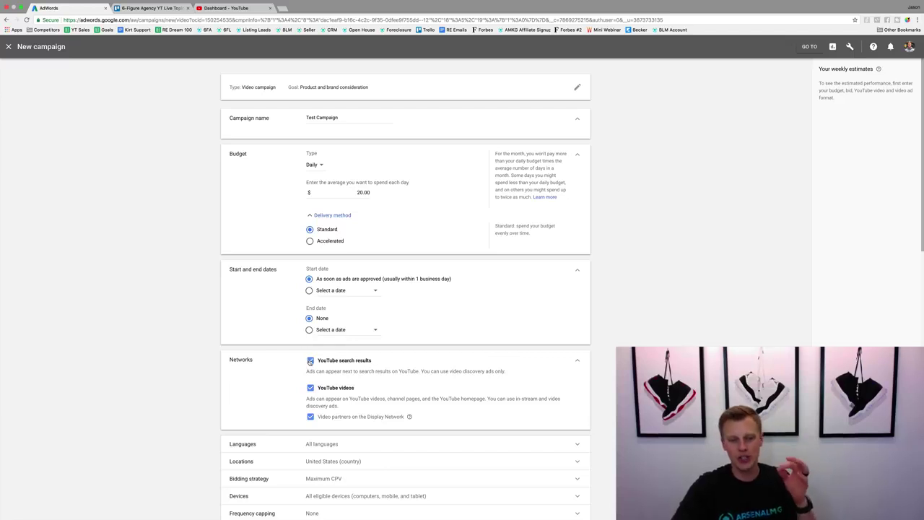
pyautogui.click(310, 417)
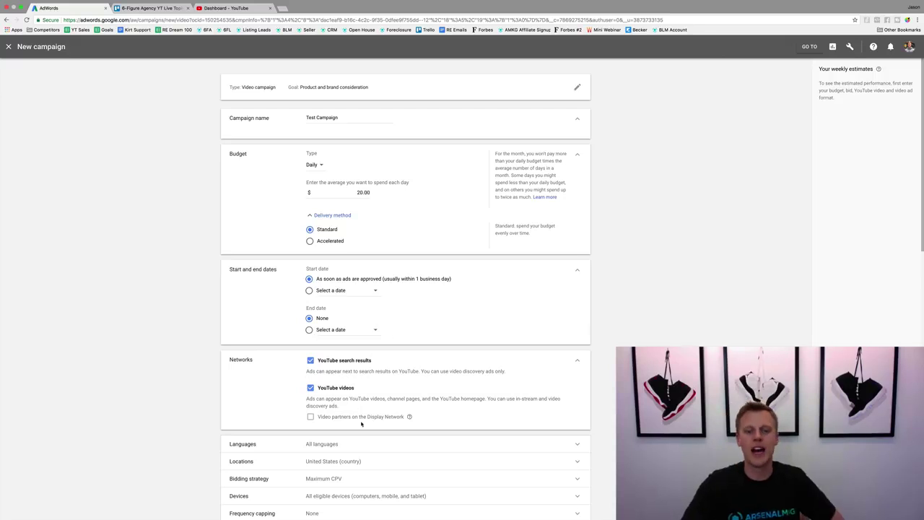
pyautogui.scroll(-3, 353, 339)
pyautogui.click(346, 322)
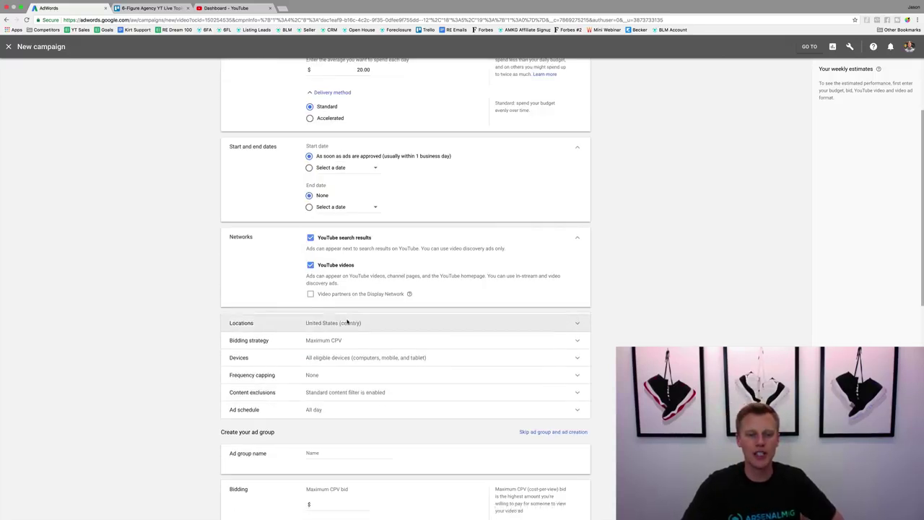
pyautogui.click(348, 349)
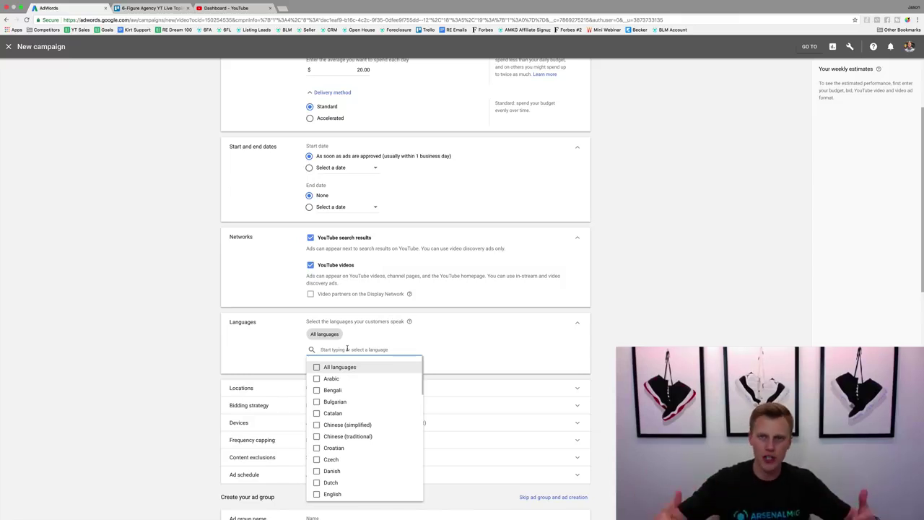
pyautogui.write('eng')
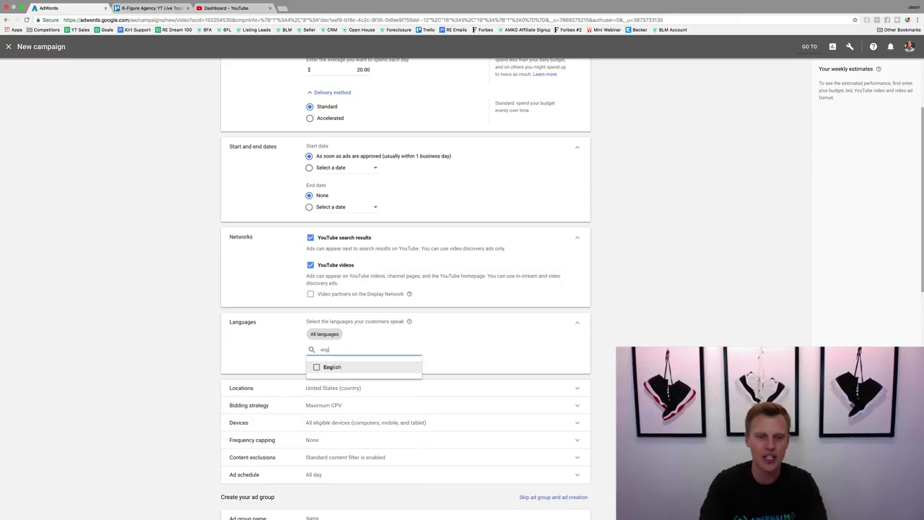
pyautogui.click(325, 366)
pyautogui.click(506, 351)
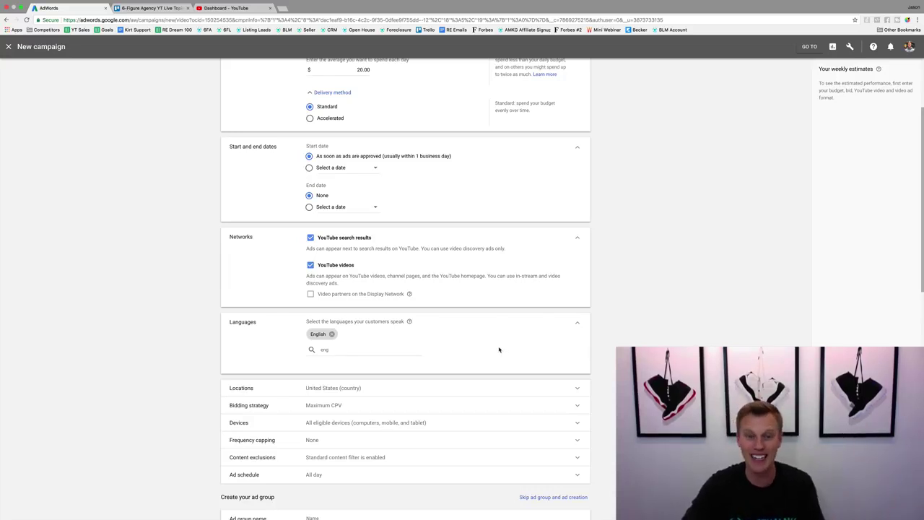
# - Review the campaign's location targeting, bidding strategy and device targeting settings
pyautogui.click(354, 394)
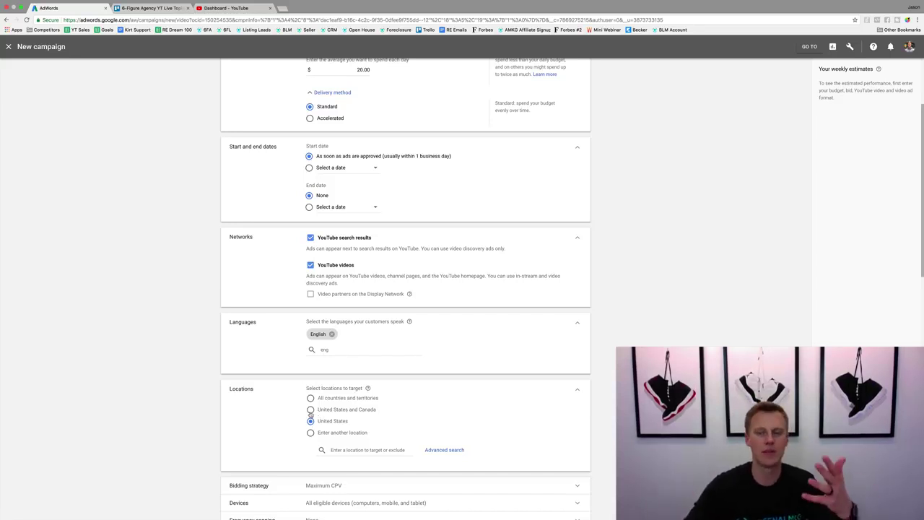
pyautogui.scroll(-3, 311, 411)
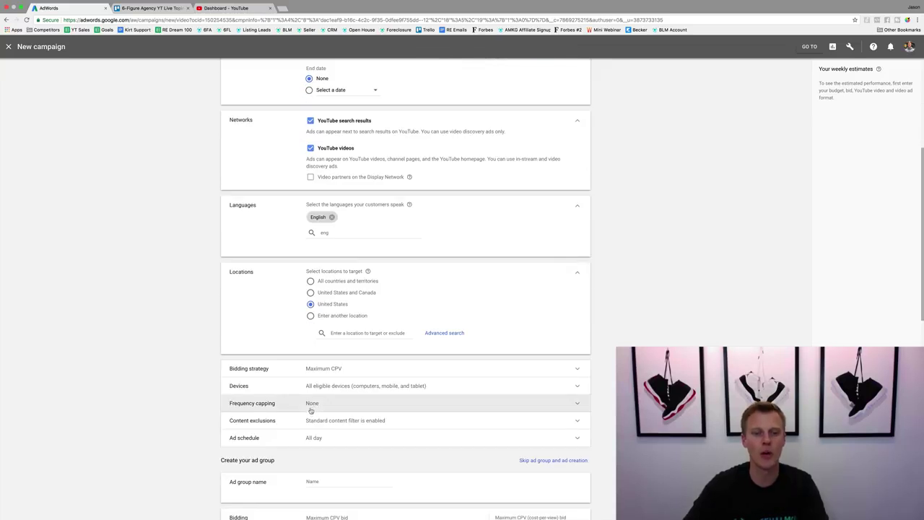
pyautogui.click(309, 372)
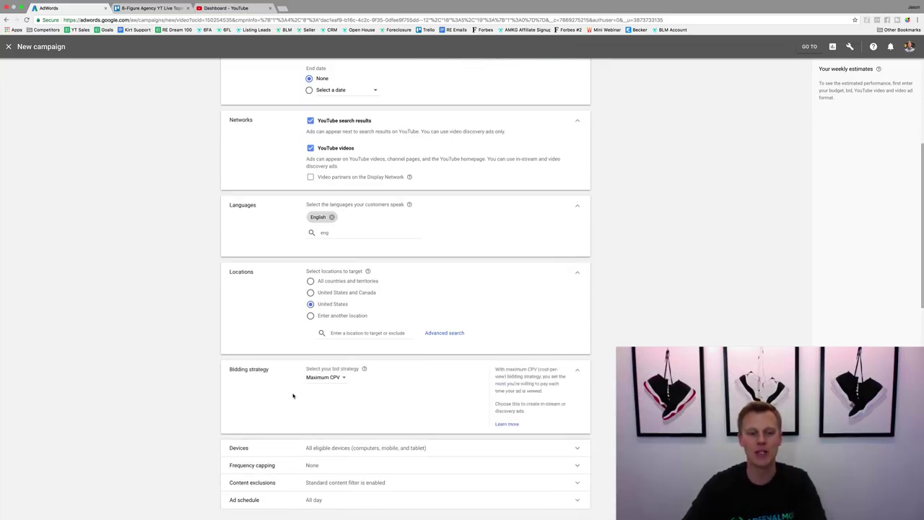
pyautogui.scroll(-2, 294, 393)
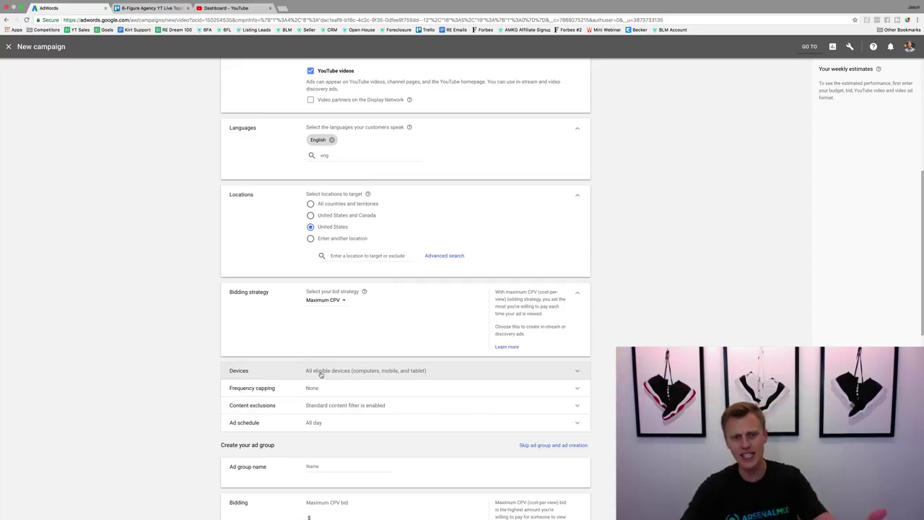
pyautogui.click(320, 373)
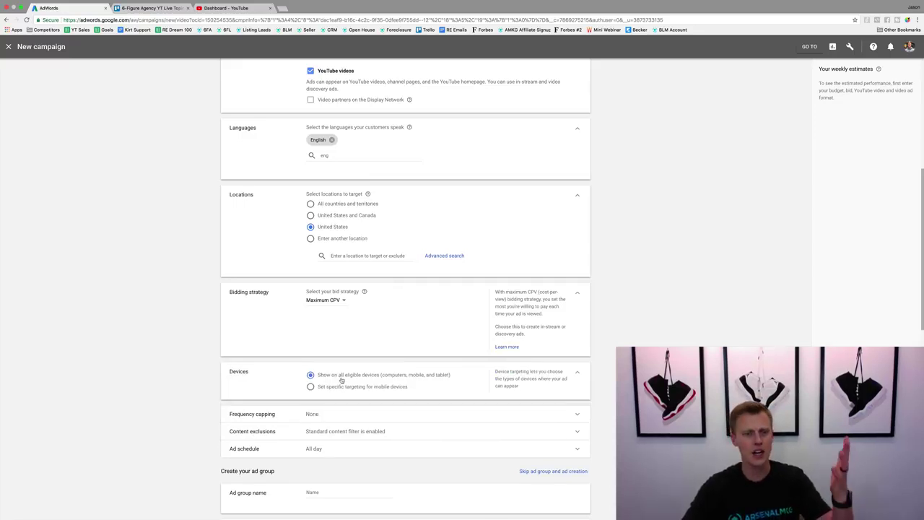
# - Enable frequency capping with limits of 2 impressions and 2 views per user per day at campaign level
pyautogui.click(331, 413)
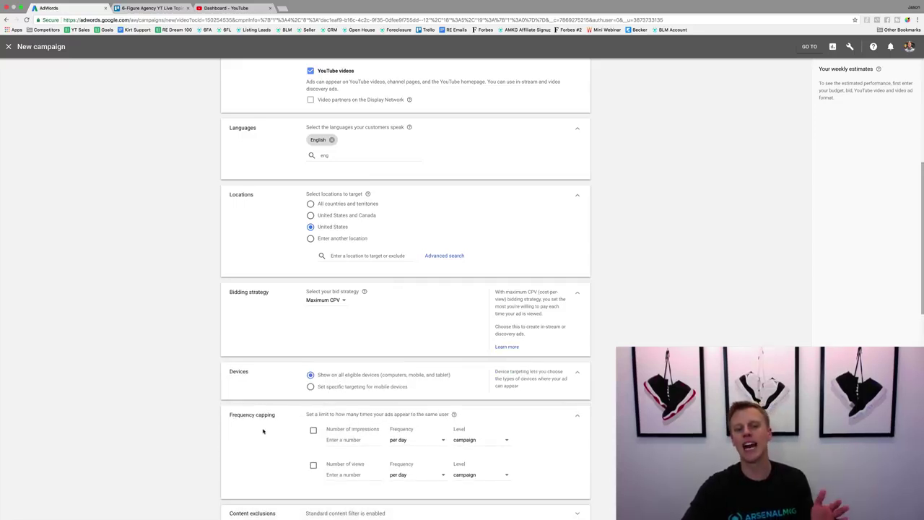
pyautogui.scroll(-3, 265, 429)
pyautogui.scroll(3, 295, 220)
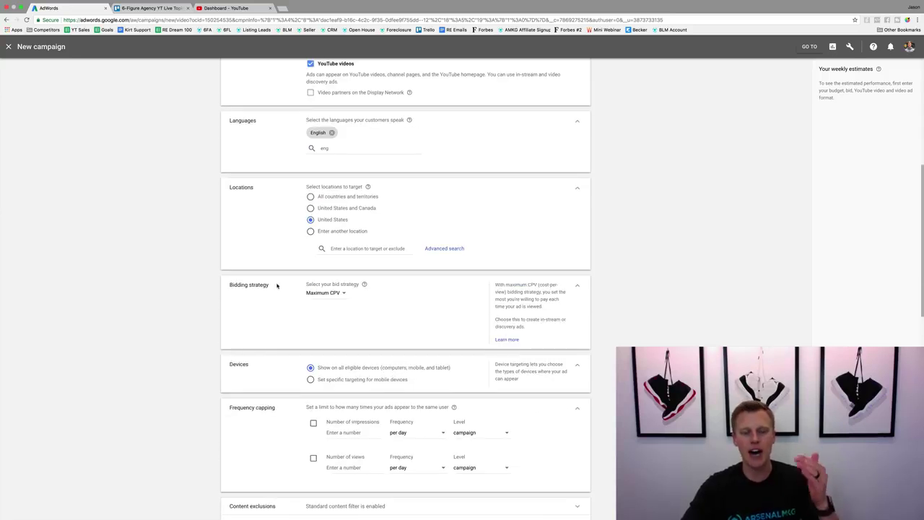
pyautogui.scroll(-3, 275, 311)
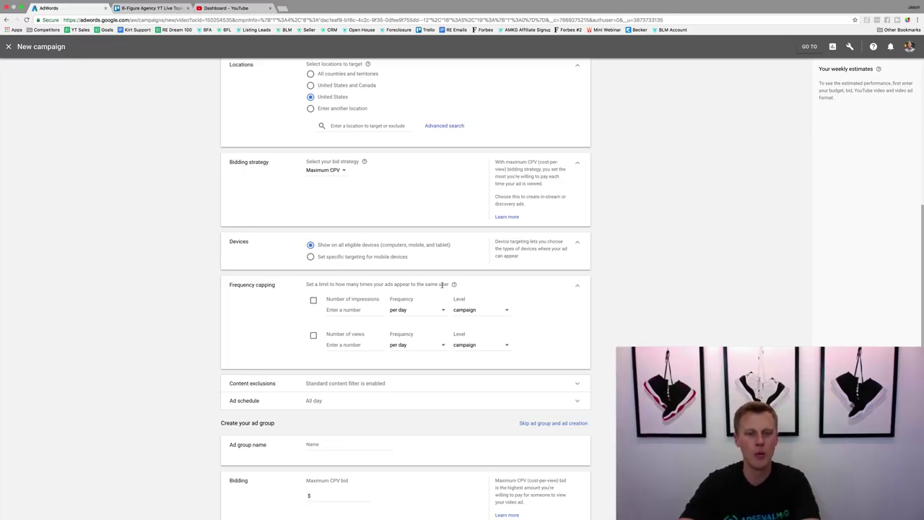
pyautogui.click(313, 301)
pyautogui.click(341, 311)
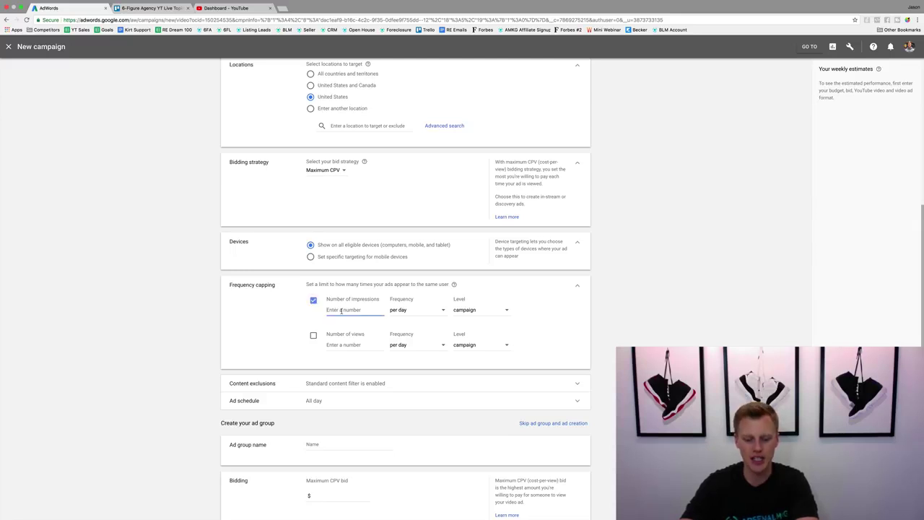
pyautogui.write('2')
pyautogui.click(314, 335)
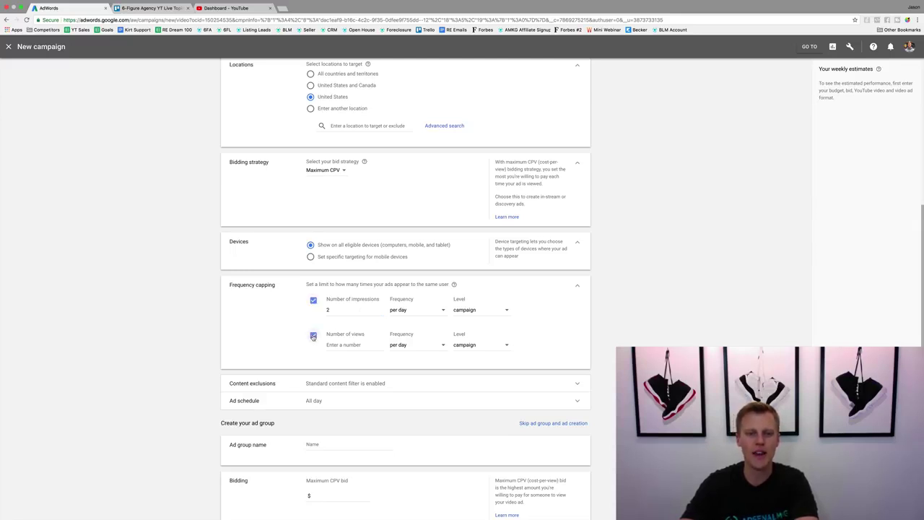
pyautogui.click(329, 344)
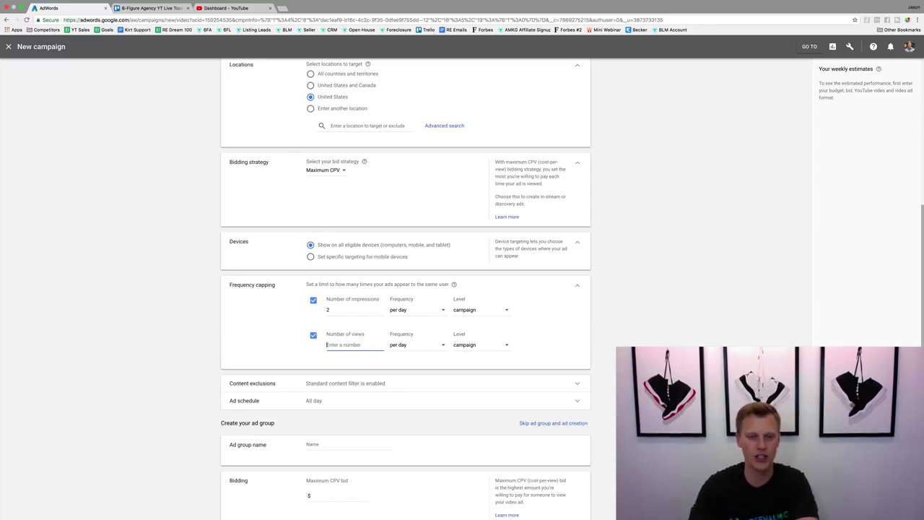
pyautogui.write('2')
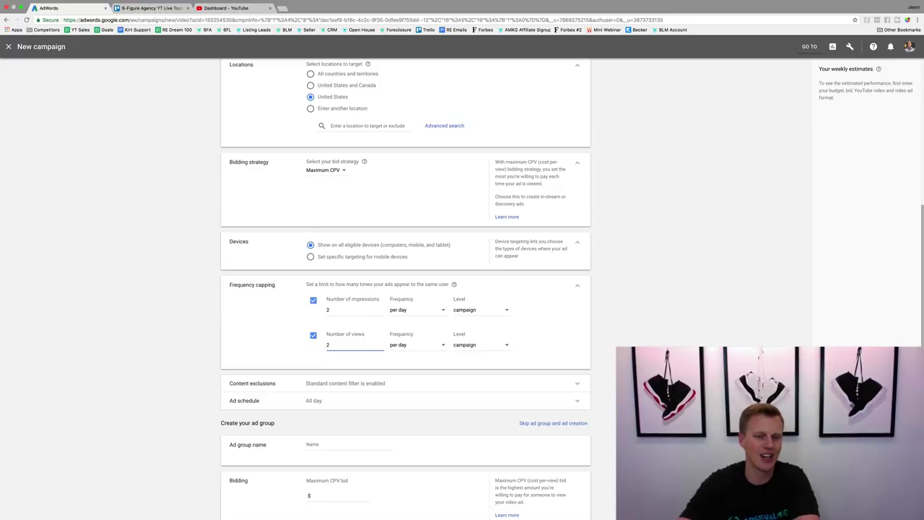
# - Exclude DL-MA mature-audience content, embedded YouTube videos, live streaming videos and games in the campaign's content exclusions
pyautogui.click(211, 355)
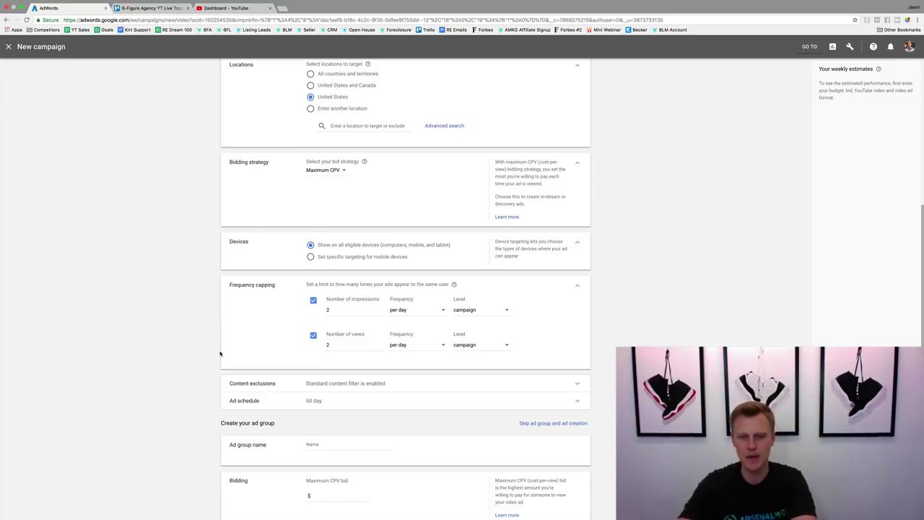
pyautogui.scroll(-2, 182, 374)
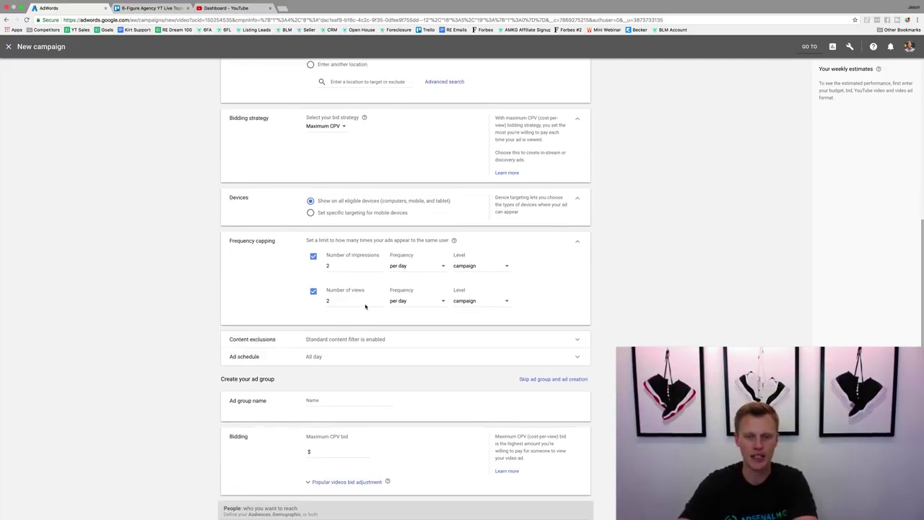
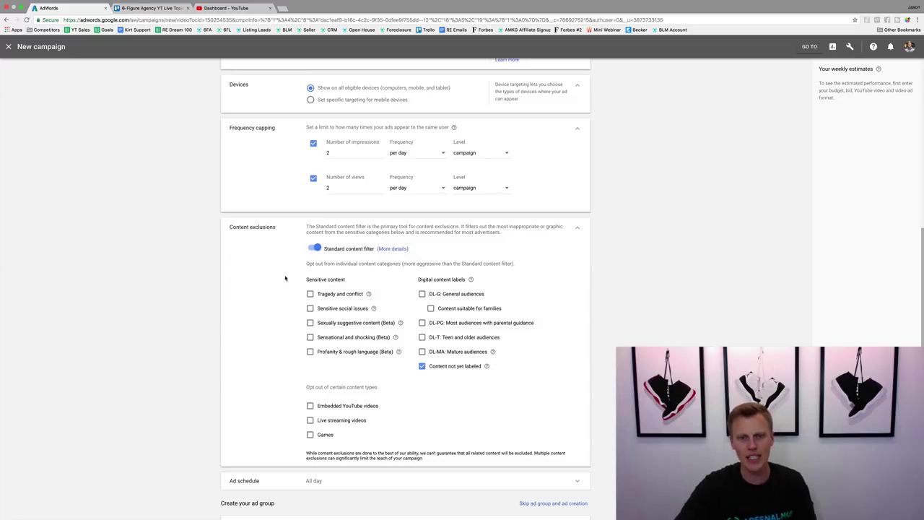
pyautogui.click(422, 352)
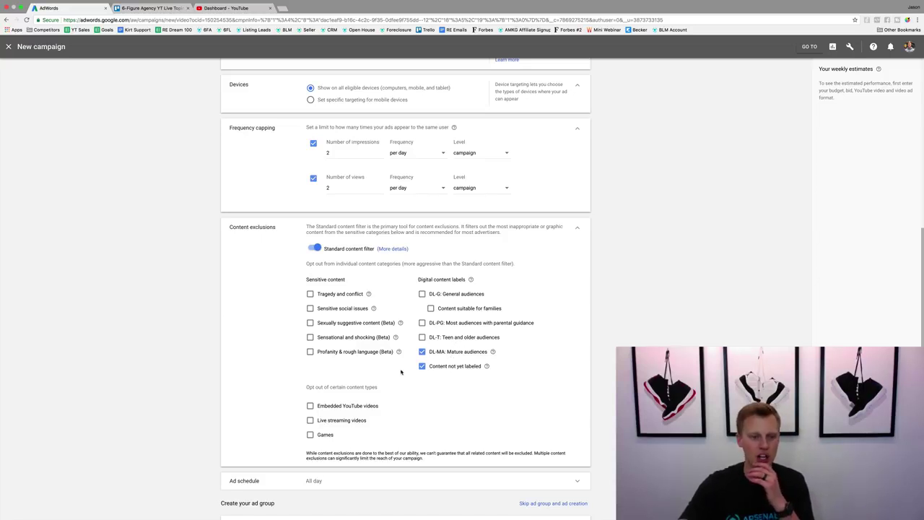
pyautogui.click(309, 406)
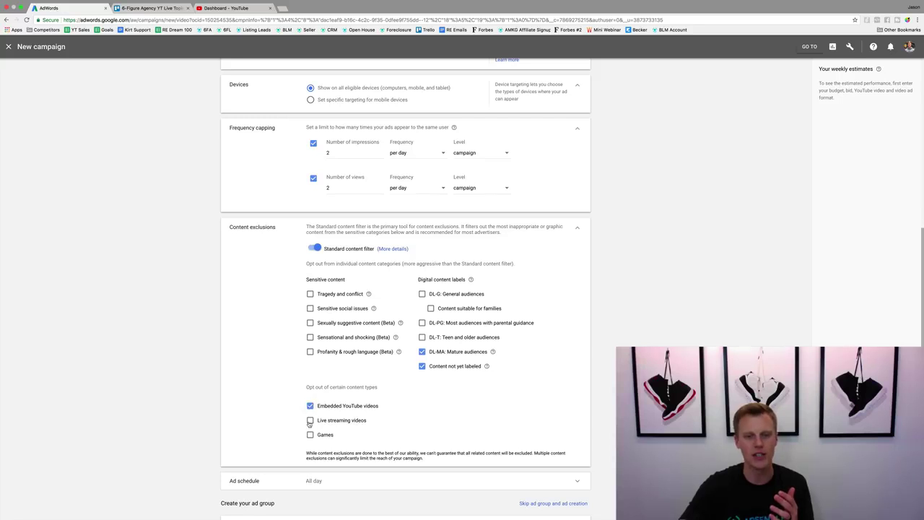
pyautogui.click(310, 421)
pyautogui.click(309, 434)
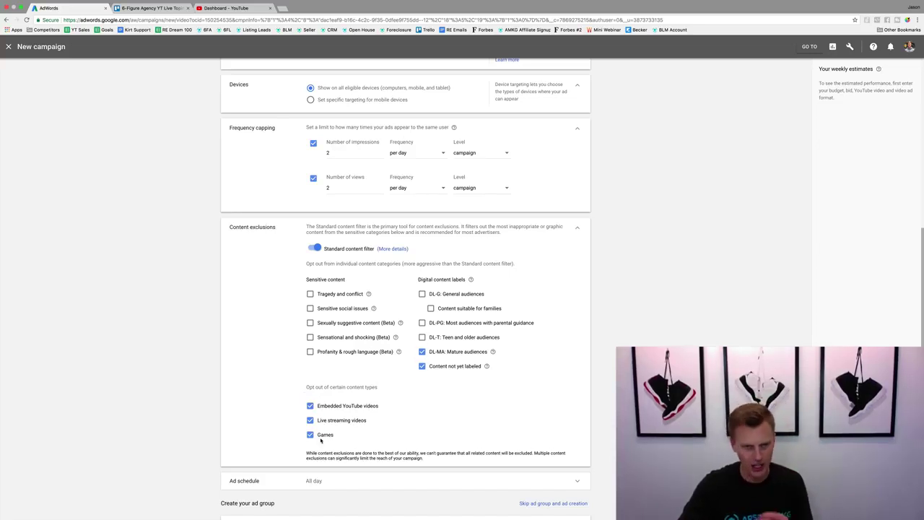
# - Opt out of all five sensitive content categories, from tragedy and conflict through profanity and rough language
pyautogui.click(310, 294)
pyautogui.click(310, 309)
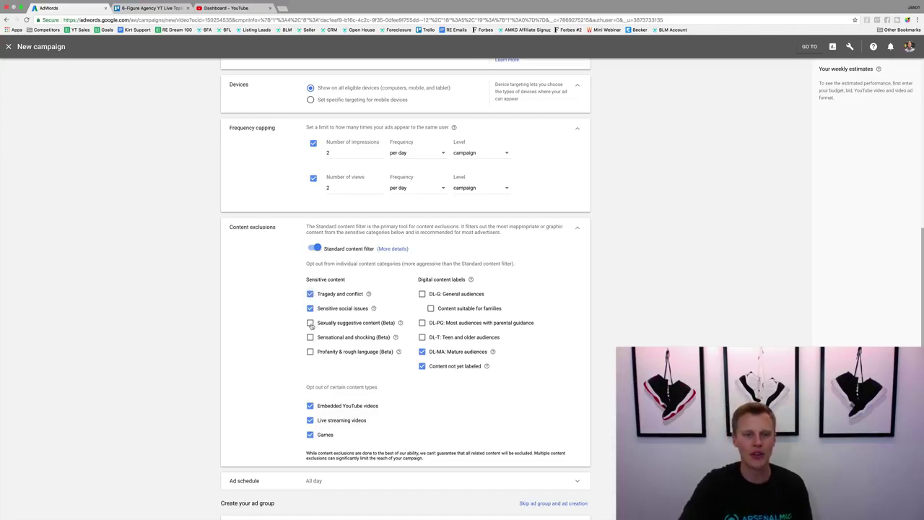
pyautogui.click(310, 323)
pyautogui.click(310, 337)
pyautogui.click(311, 351)
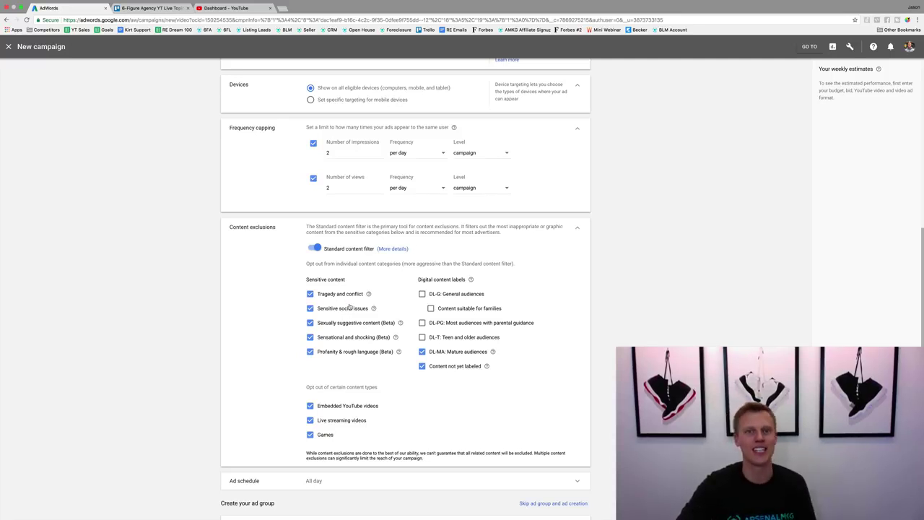
# - Set the campaign's ad schedule to Mondays from 12:15 AM to 11:45 PM
pyautogui.scroll(-5, 348, 305)
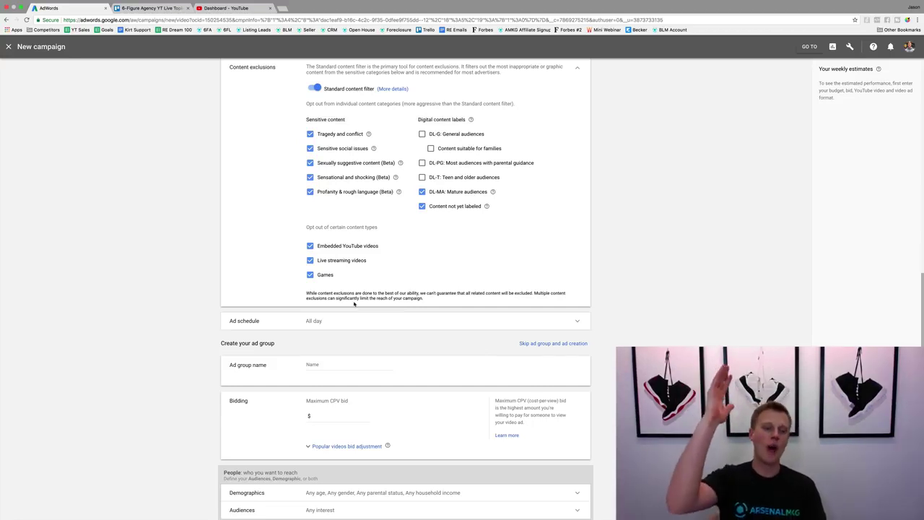
pyautogui.click(331, 325)
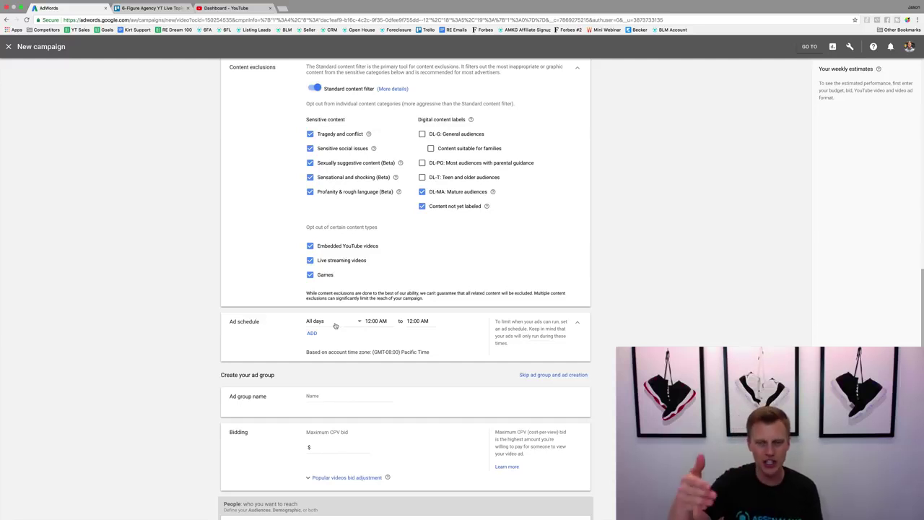
pyautogui.click(335, 323)
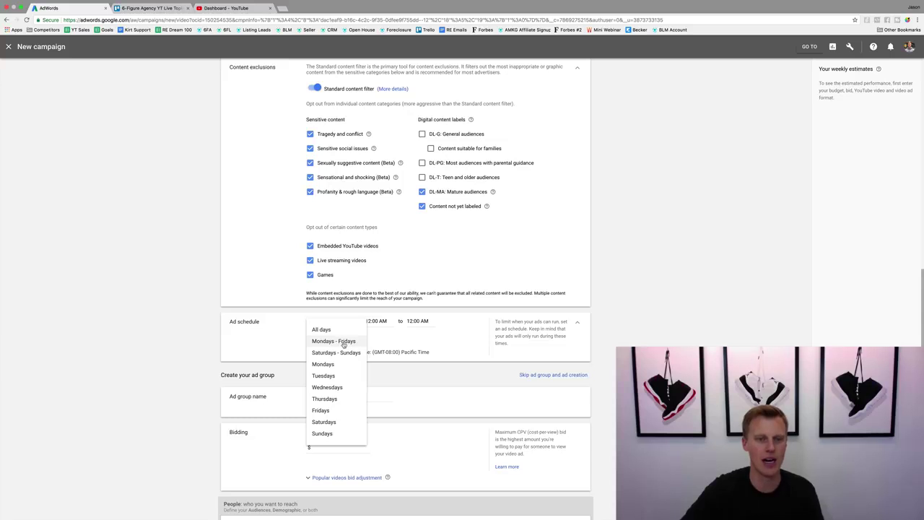
pyautogui.click(322, 365)
pyautogui.click(376, 320)
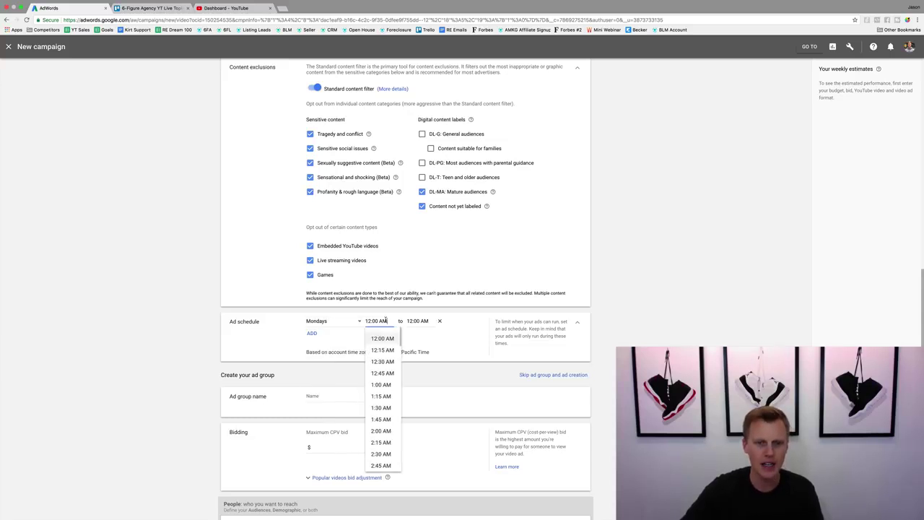
pyautogui.click(382, 350)
pyautogui.click(416, 321)
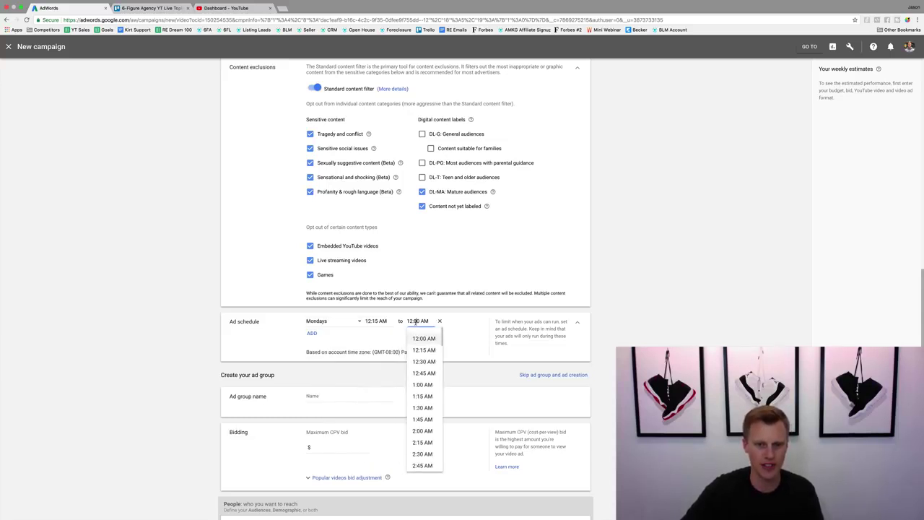
pyautogui.scroll(-15, 425, 404)
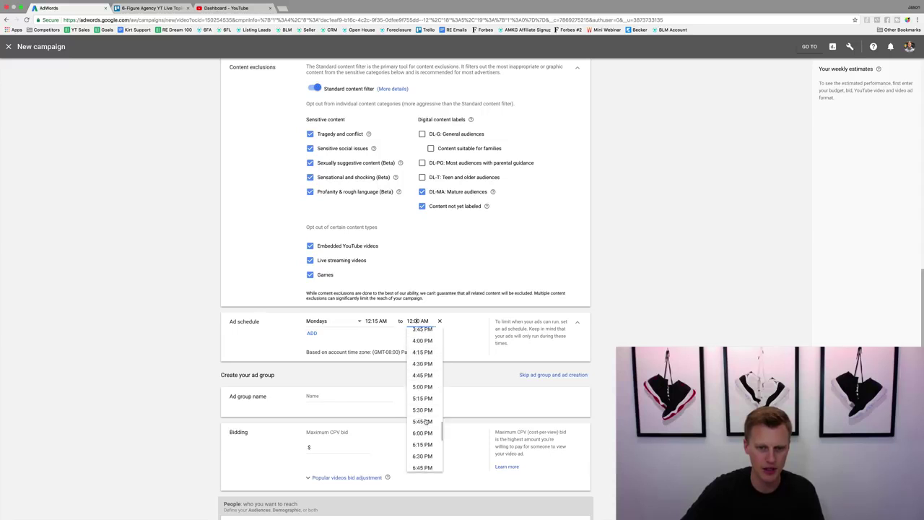
pyautogui.click(426, 461)
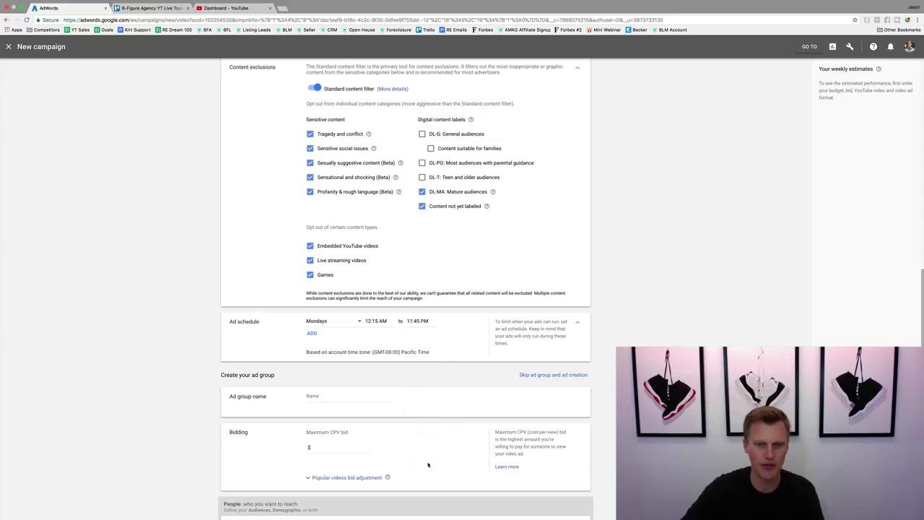
# - Add a second ad schedule entry, keeping it at all days from 12:00 AM to 12:00 AM
pyautogui.click(312, 333)
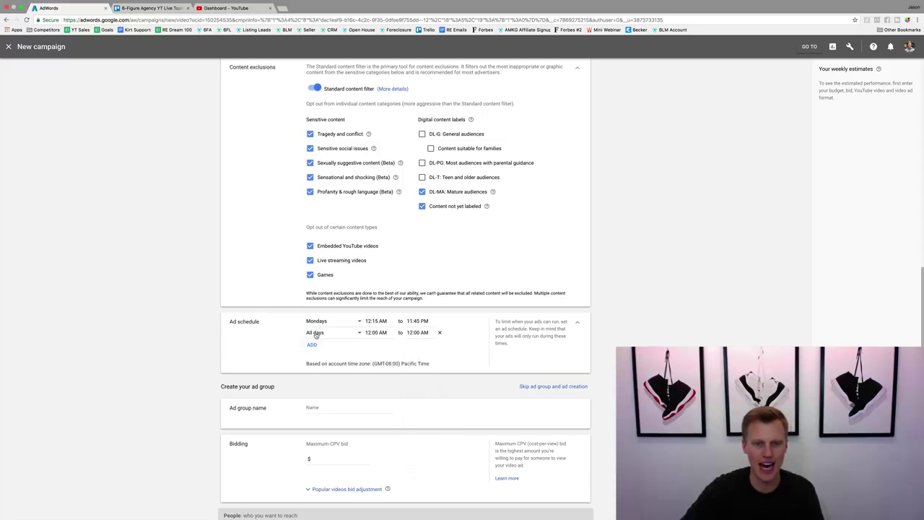
pyautogui.click(353, 333)
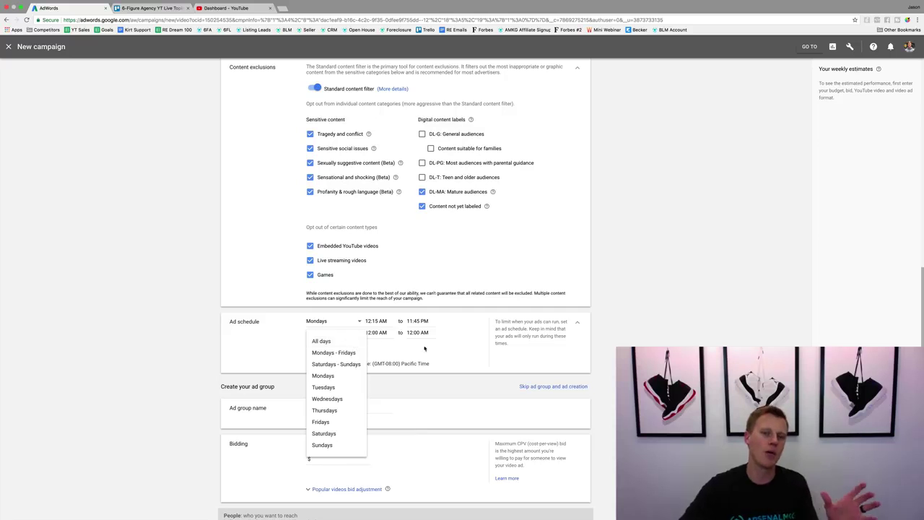
pyautogui.click(464, 354)
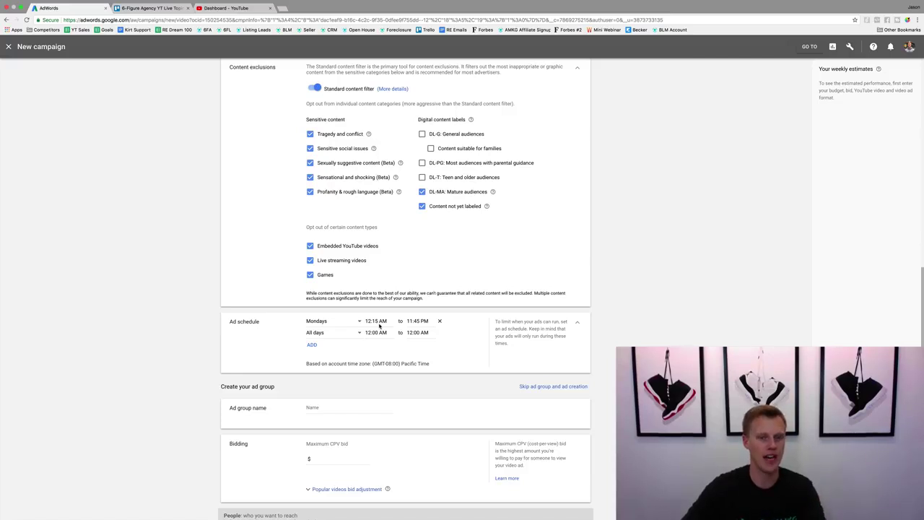
# - Name the ad group "Test Demo"
pyautogui.scroll(15, 413, 378)
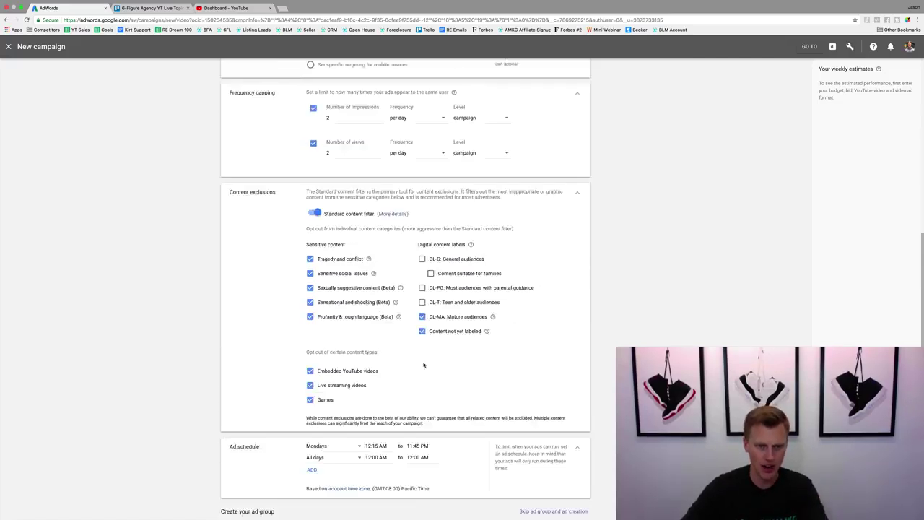
pyautogui.scroll(-8, 423, 305)
pyautogui.scroll(-5, 419, 367)
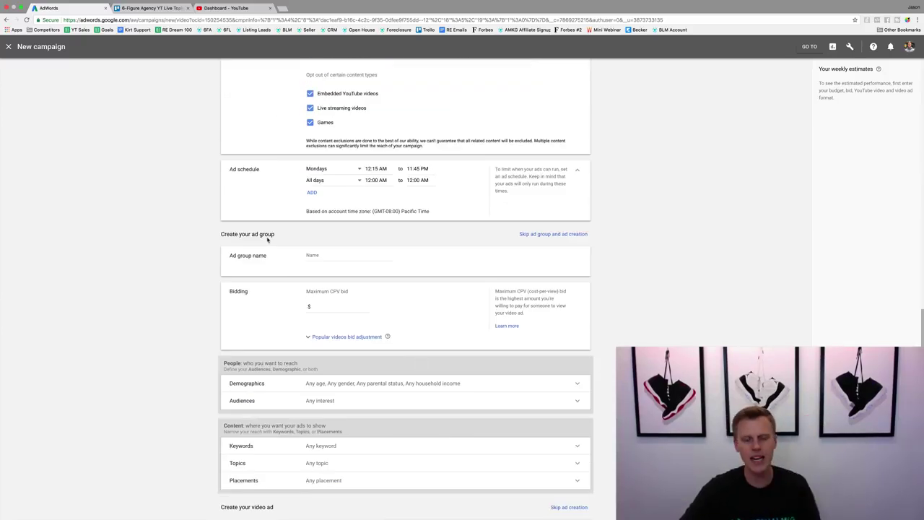
pyautogui.click(331, 254)
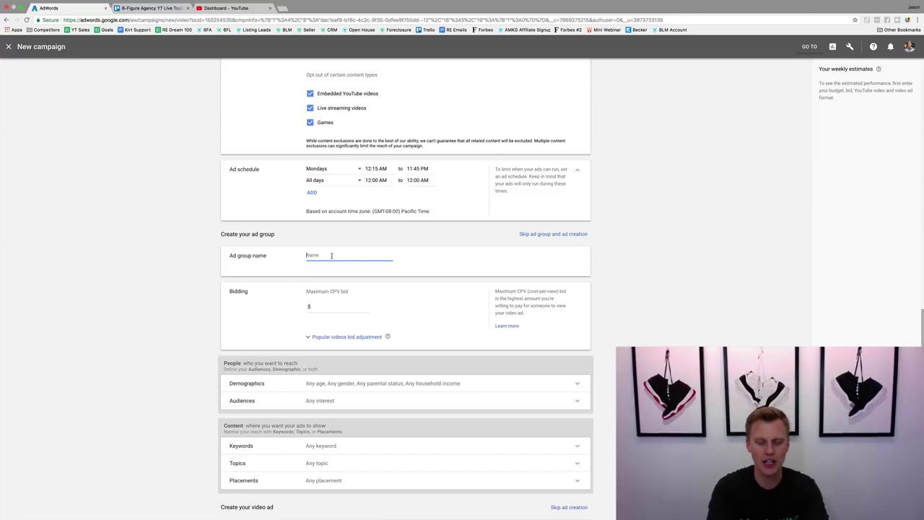
pyautogui.write('Test Dem')
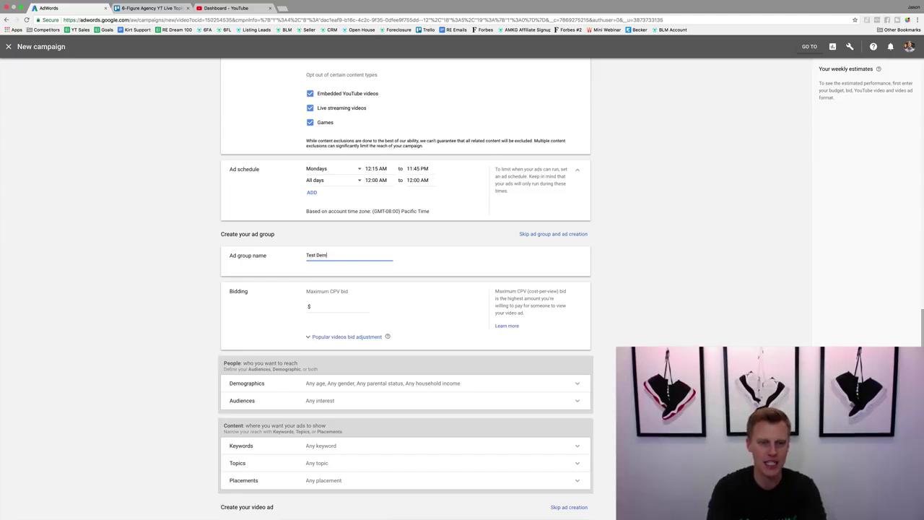
pyautogui.write('o')
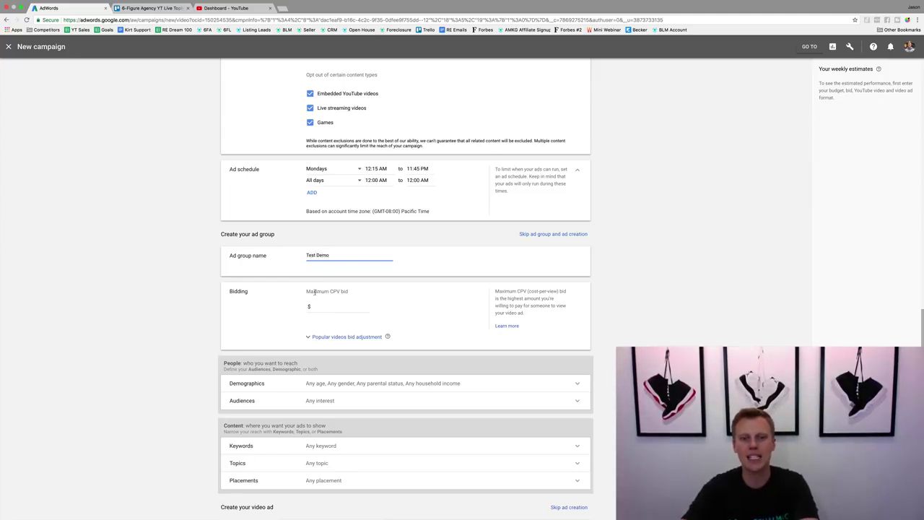
# - Examine the maximum CPV bid setting and review the campaign settings from the budget through to the ad group's bidding
pyautogui.moveTo(308, 291); pyautogui.dragTo(349, 293)
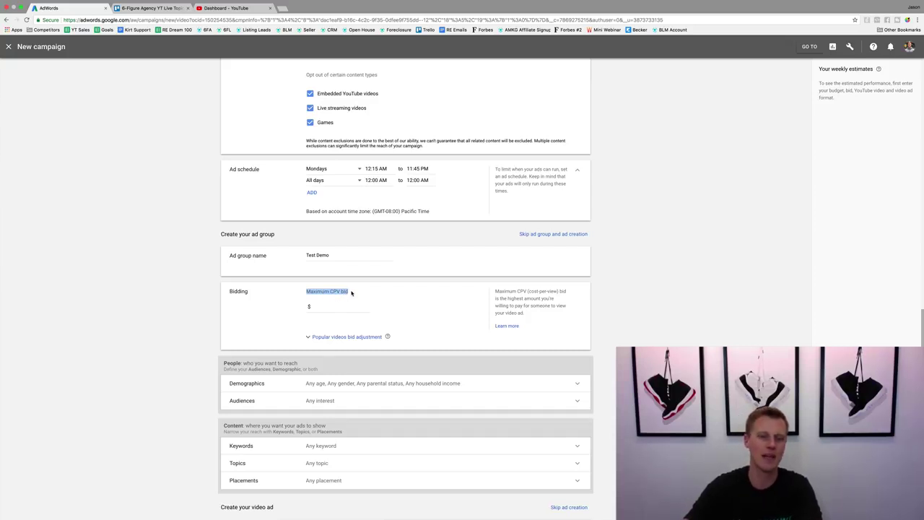
pyautogui.click(352, 293)
pyautogui.moveTo(306, 292); pyautogui.dragTo(350, 293)
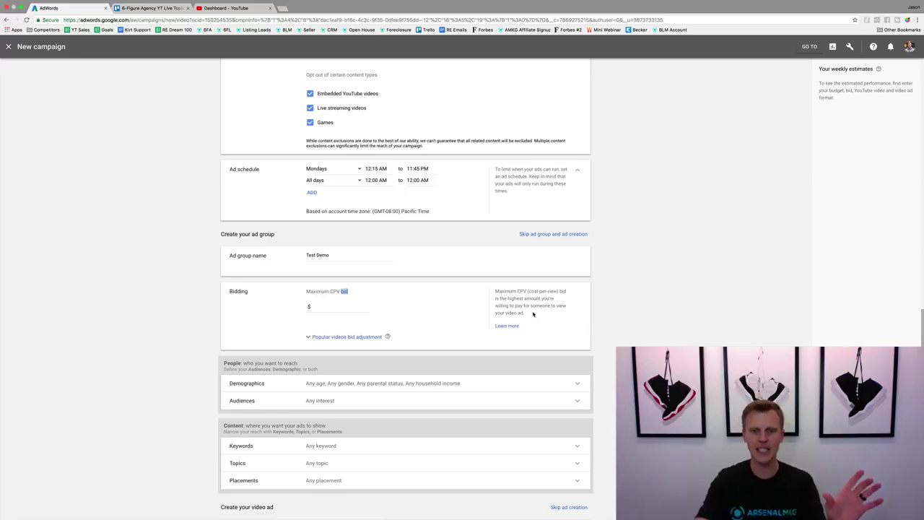
pyautogui.scroll(15, 534, 314)
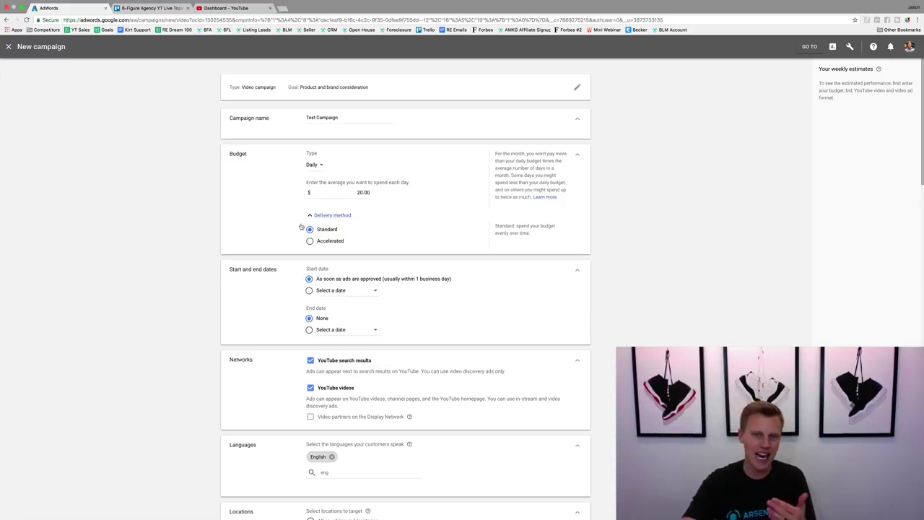
pyautogui.scroll(-1, 295, 233)
pyautogui.scroll(-3, 294, 234)
pyautogui.scroll(-8, 295, 233)
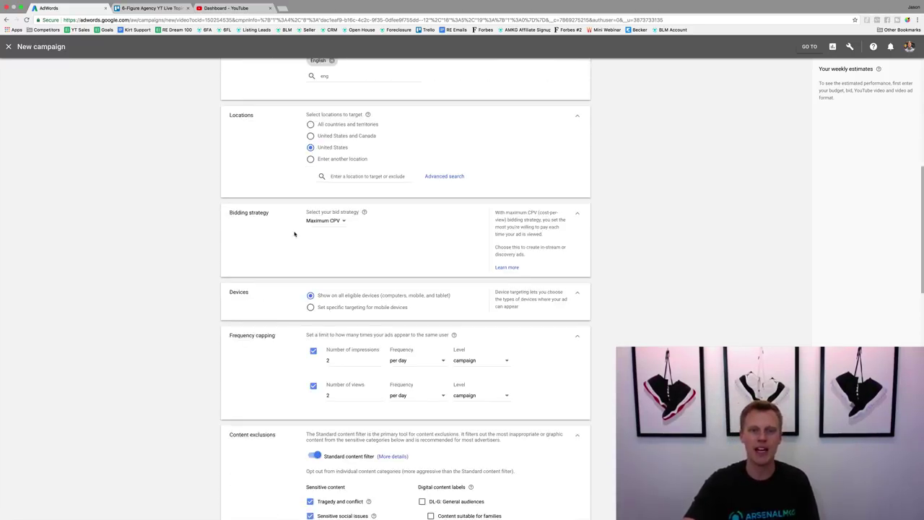
pyautogui.scroll(-4, 295, 233)
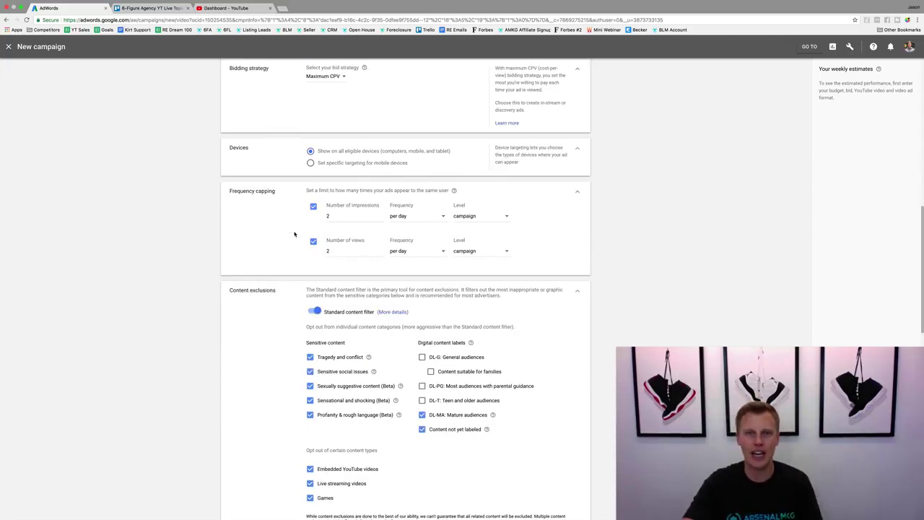
pyautogui.scroll(-4, 295, 233)
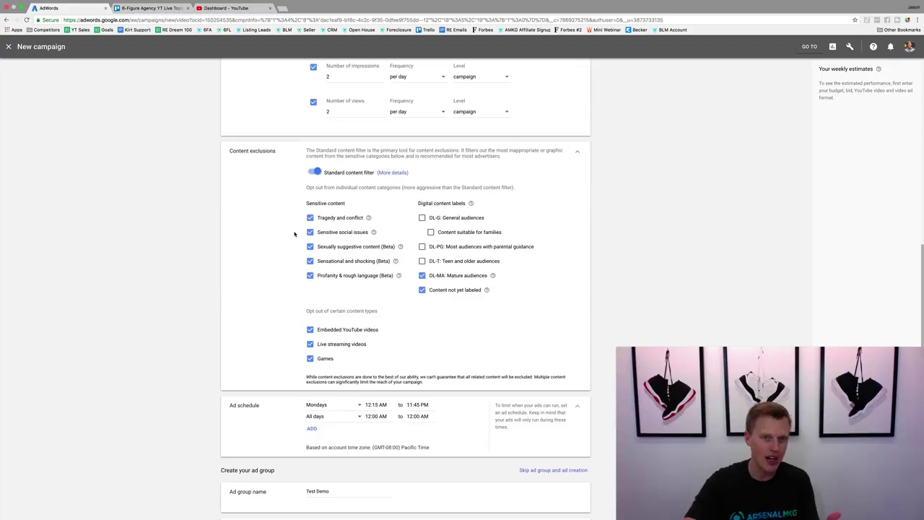
pyautogui.scroll(-8, 295, 233)
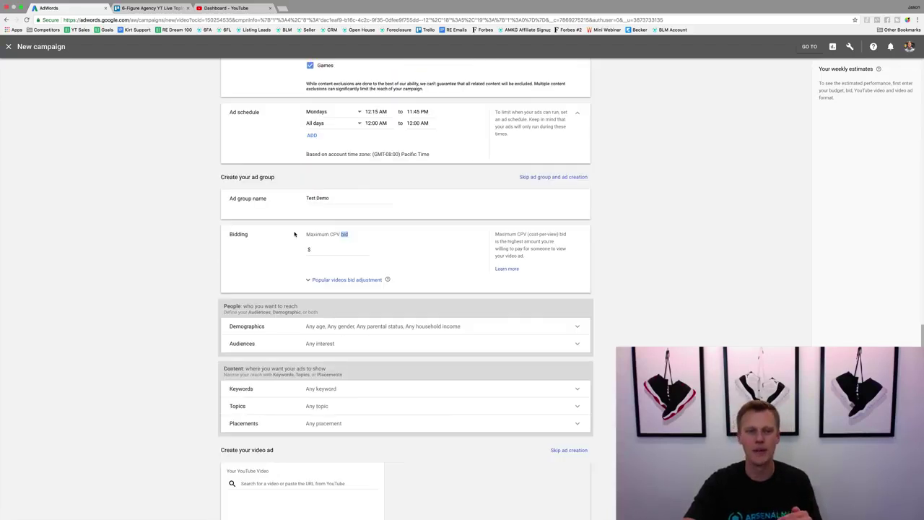
# - Set the ad group's maximum CPV bid to $0.20
pyautogui.click(322, 249)
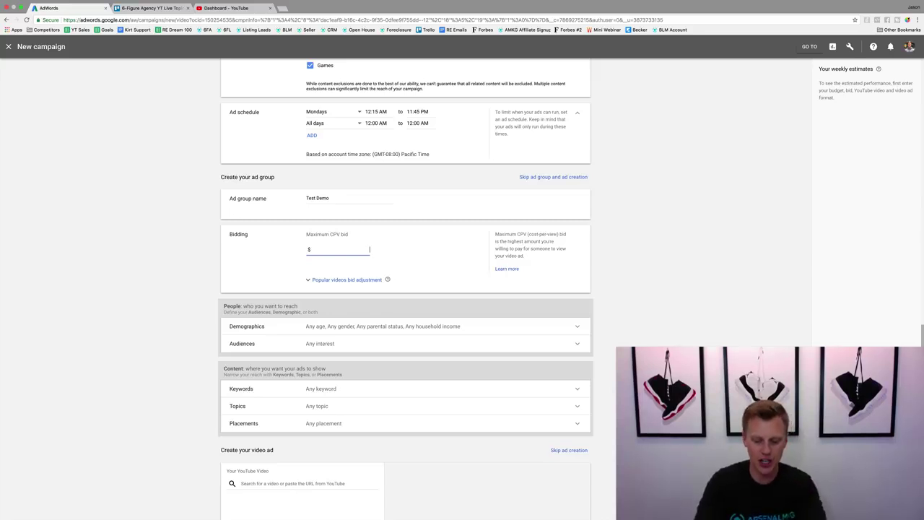
pyautogui.write('0.20')
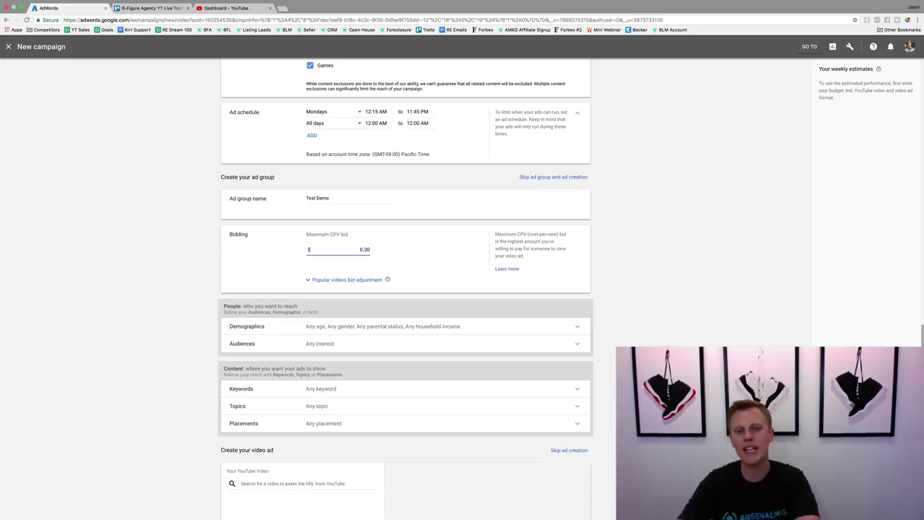
pyautogui.click(444, 260)
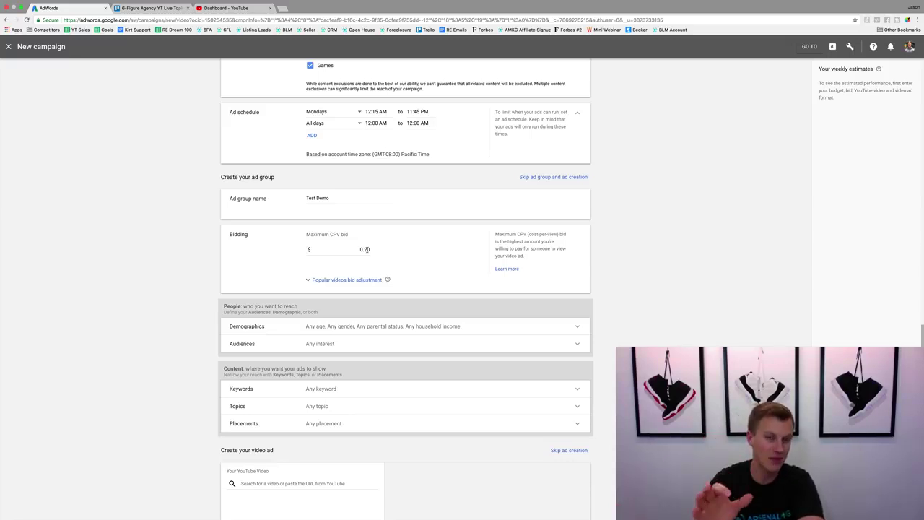
# - Examine the popular videos bid adjustment for the ad group and leave it empty
pyautogui.click(332, 280)
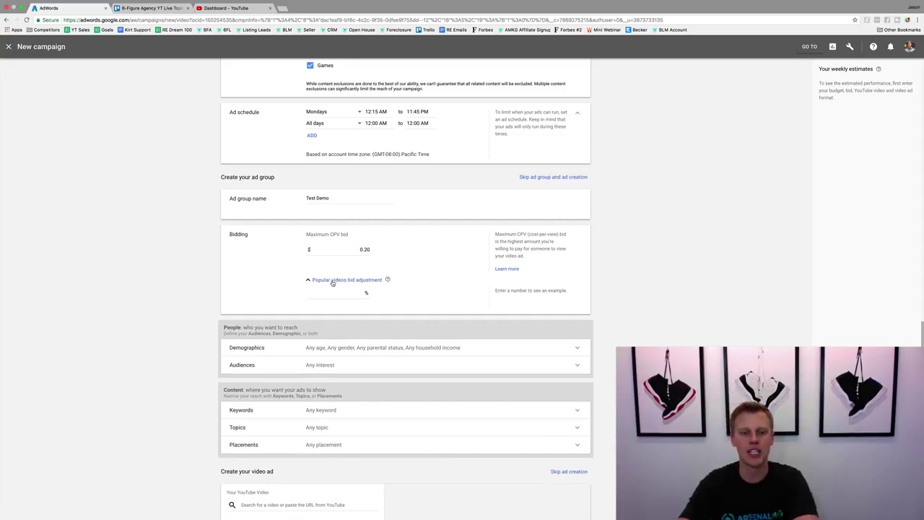
pyautogui.click(335, 292)
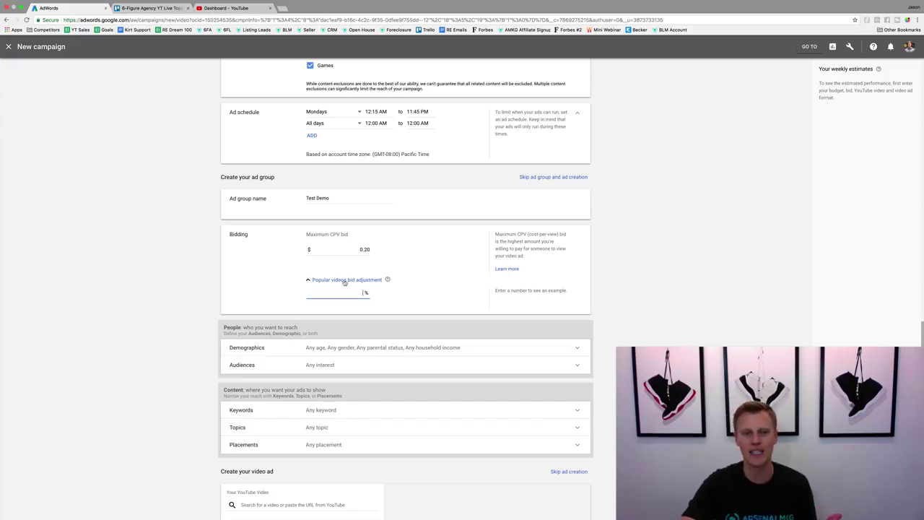
pyautogui.click(309, 280)
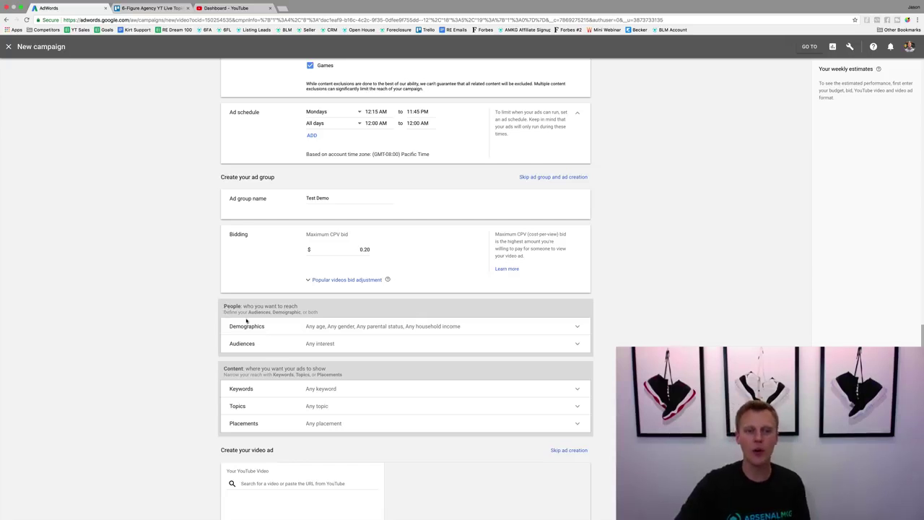
# - Exclude the 65+, Unknown and 18 - 24 age groups from the ad group's demographic targeting
pyautogui.click(333, 328)
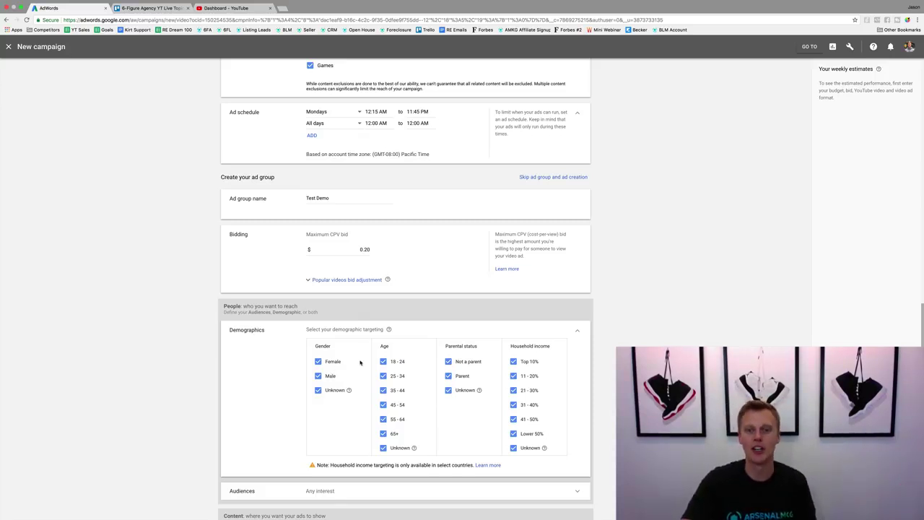
pyautogui.click(384, 434)
pyautogui.click(383, 447)
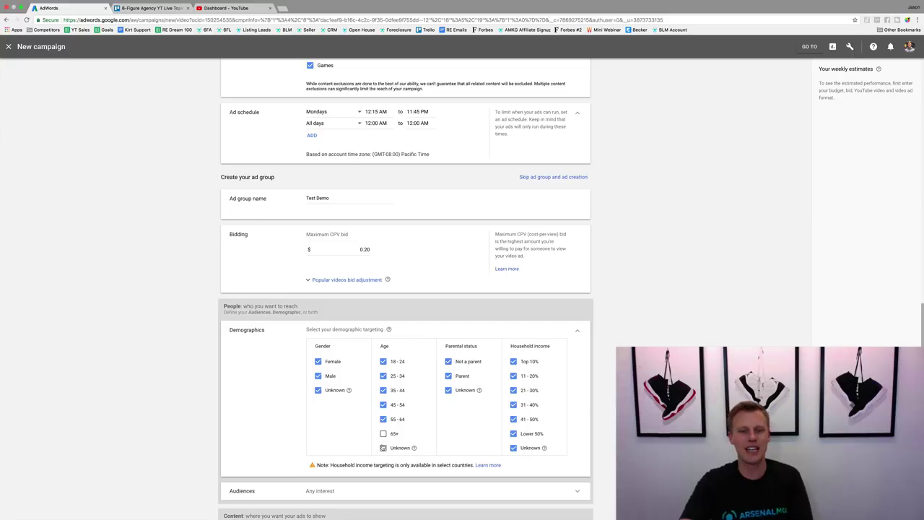
pyautogui.click(384, 361)
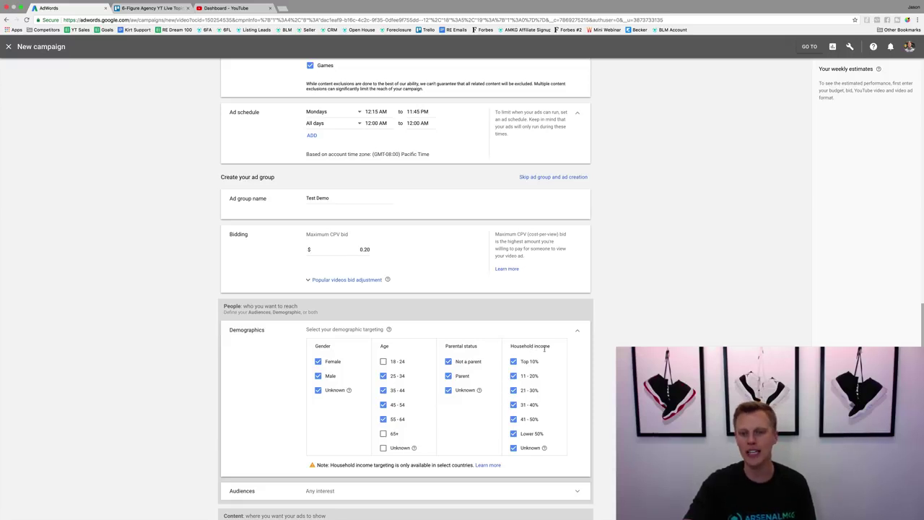
# - Exclude the Unknown, Lower 50% and 41 - 50% household income brackets from the demographic targeting
pyautogui.moveTo(550, 347); pyautogui.dragTo(509, 350)
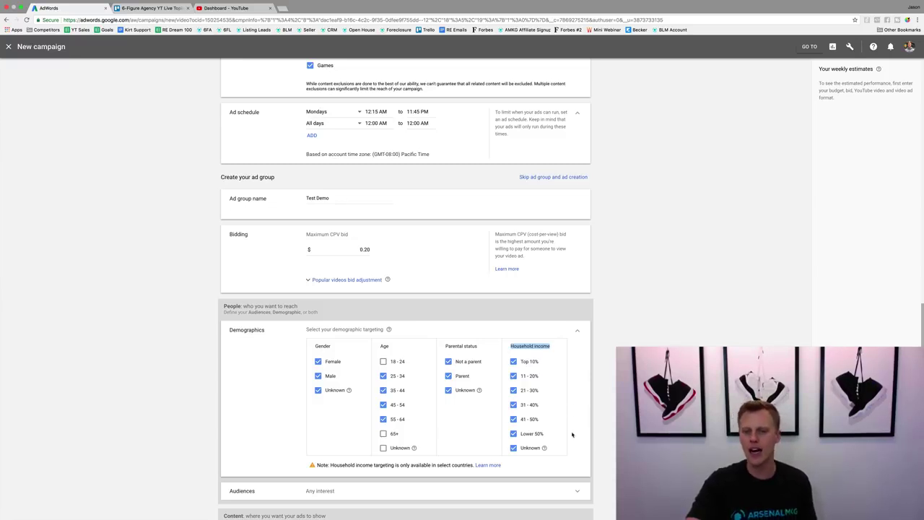
pyautogui.click(514, 448)
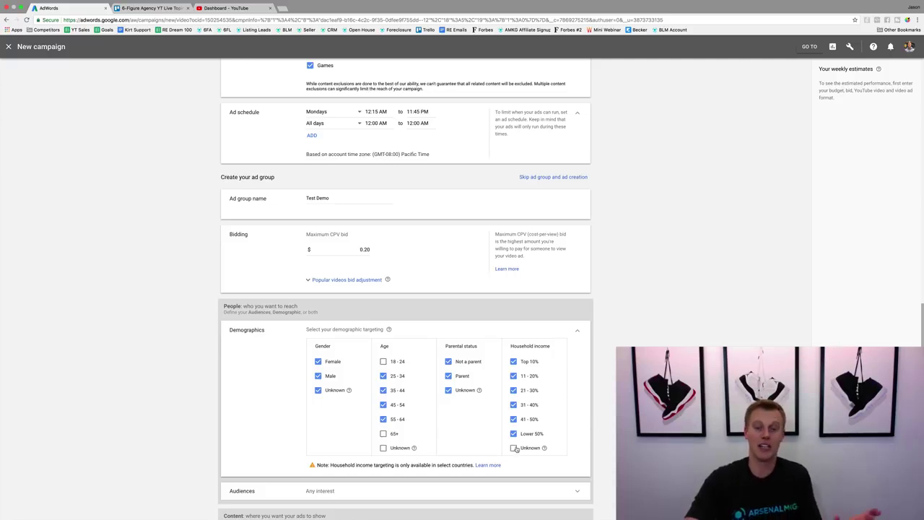
pyautogui.click(513, 434)
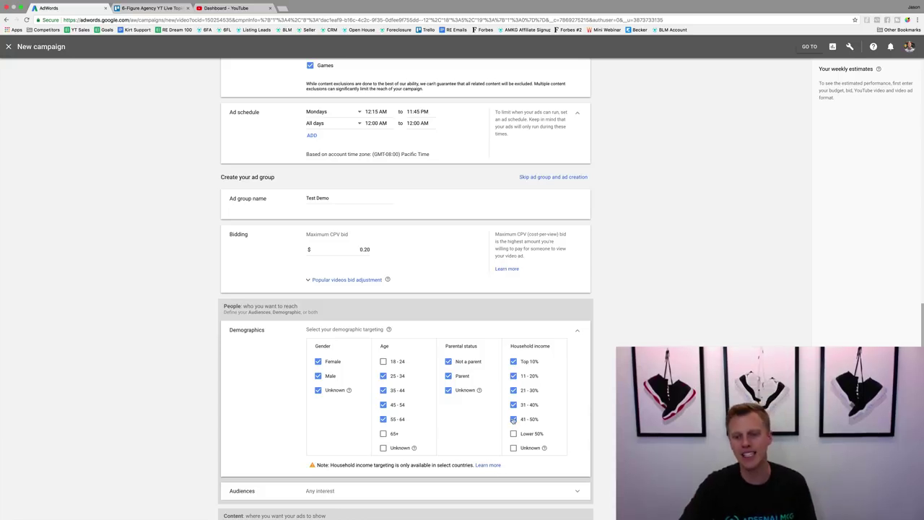
pyautogui.click(514, 420)
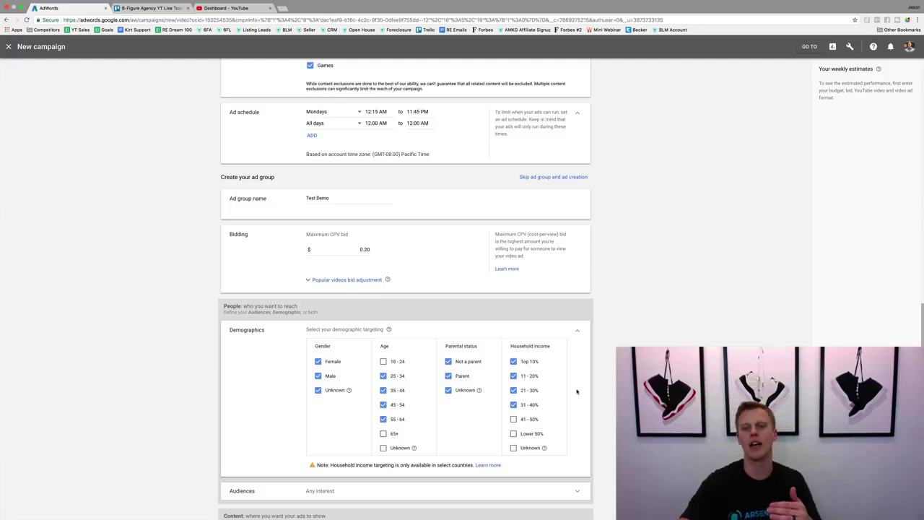
# - Examine the affinity options in the ad group's audience targeting and return to the list of all audiences
pyautogui.scroll(-3, 467, 391)
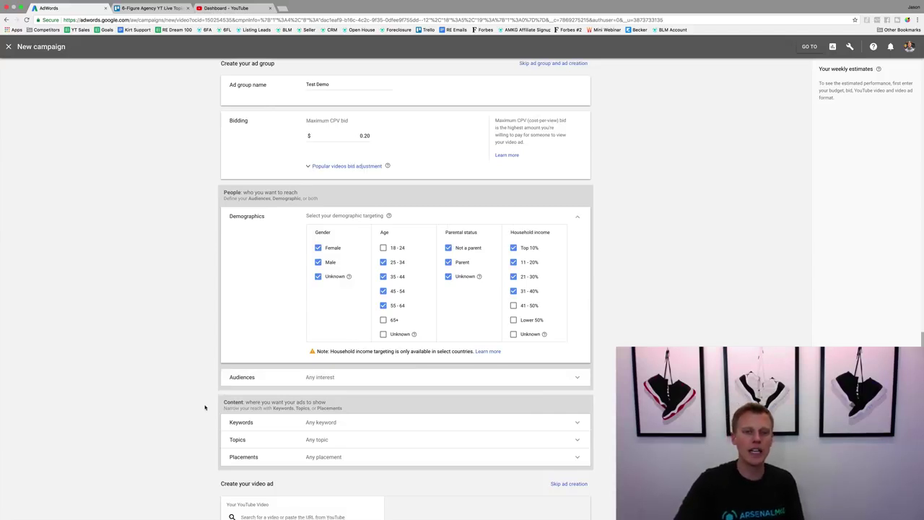
pyautogui.scroll(-4, 207, 404)
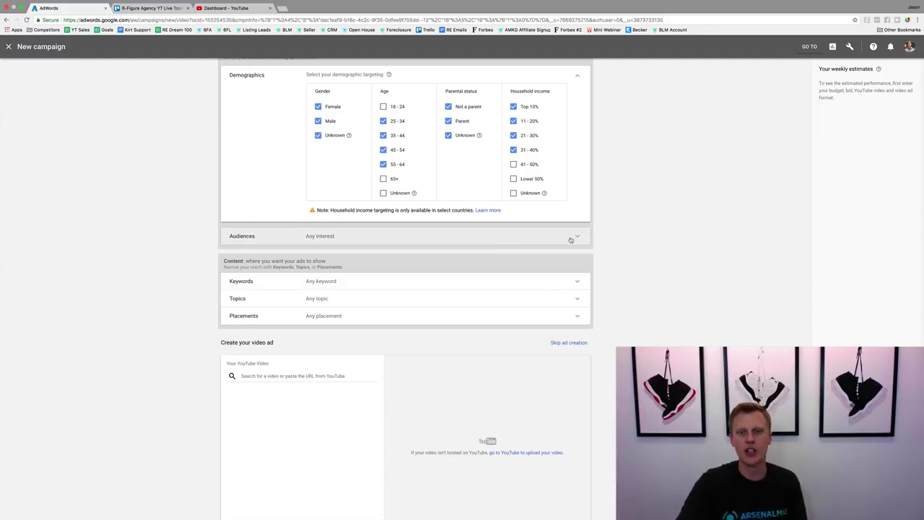
pyautogui.click(261, 239)
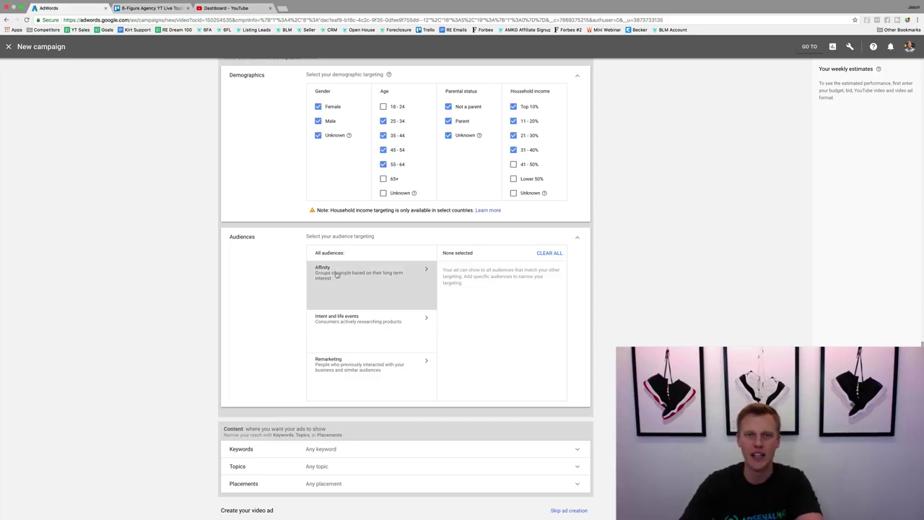
pyautogui.click(383, 276)
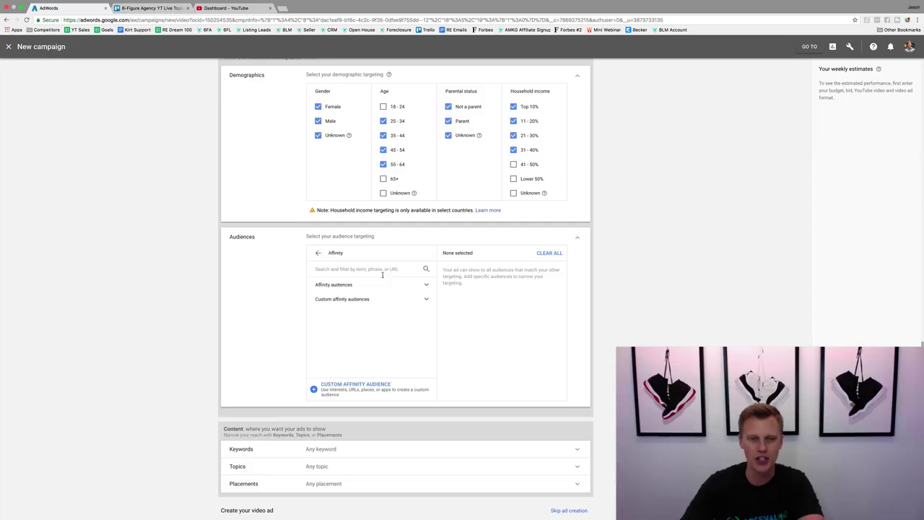
pyautogui.click(318, 252)
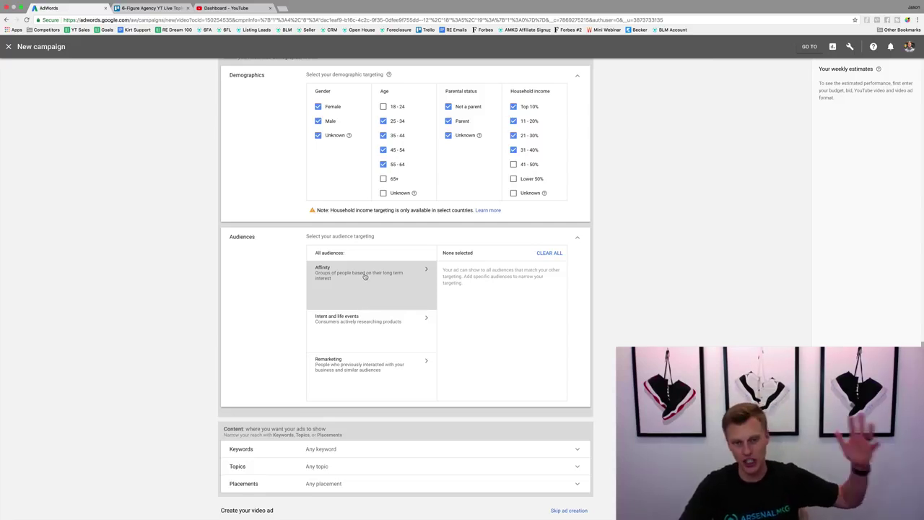
# - Look through the in-market audience categories under intent and life events, down to Travel
pyautogui.click(376, 325)
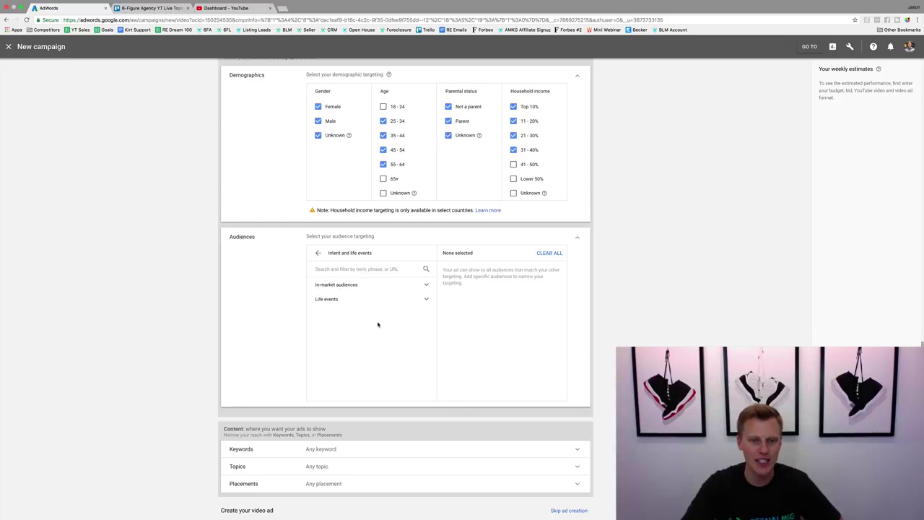
pyautogui.click(374, 287)
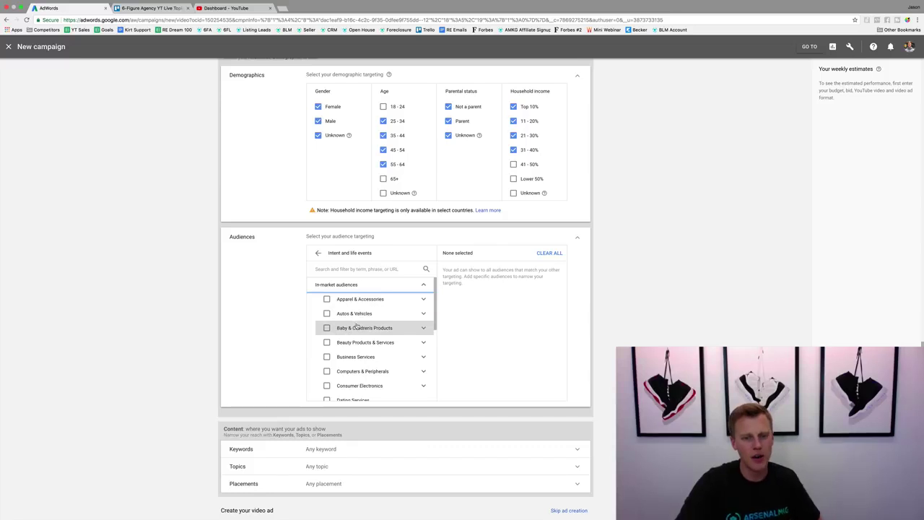
pyautogui.scroll(-2, 367, 357)
pyautogui.scroll(-4, 367, 356)
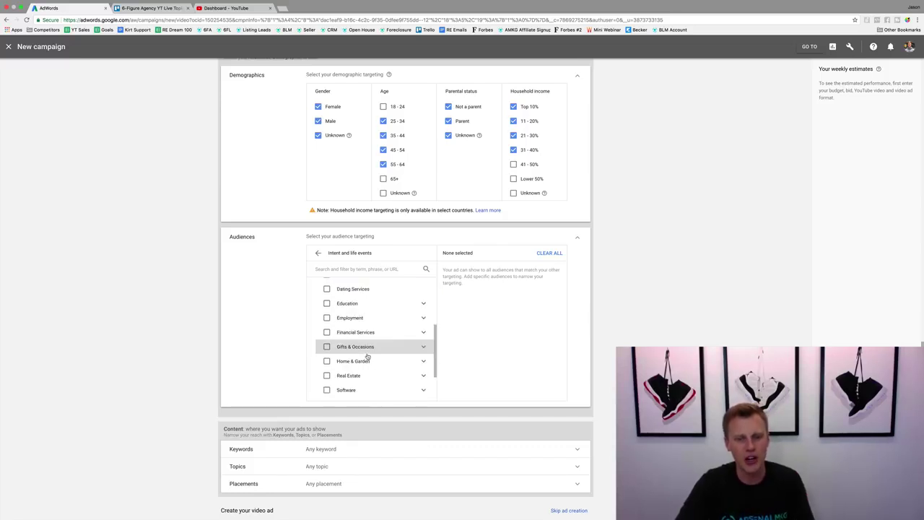
pyautogui.scroll(-1, 369, 350)
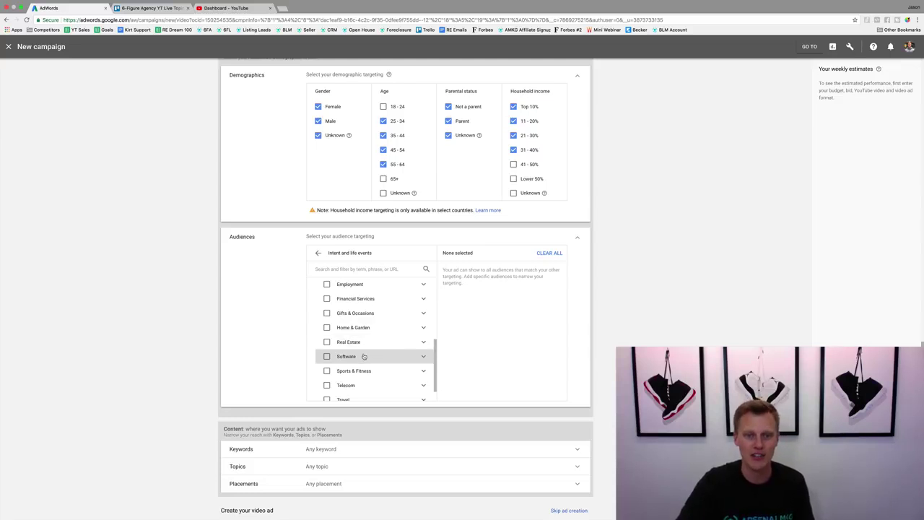
pyautogui.scroll(-1, 365, 355)
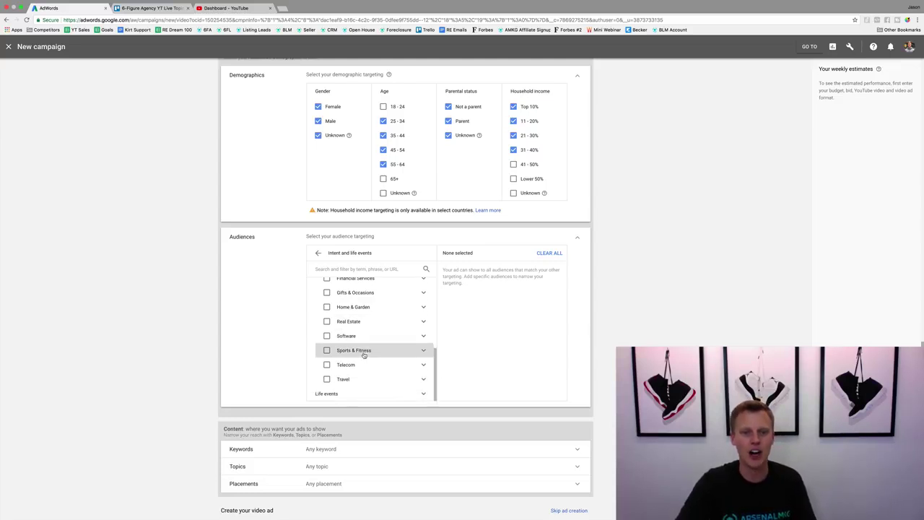
pyautogui.click(318, 253)
# - Review the similar audiences among the remarketing lists, and close the audience targeting without selecting any
pyautogui.click(349, 363)
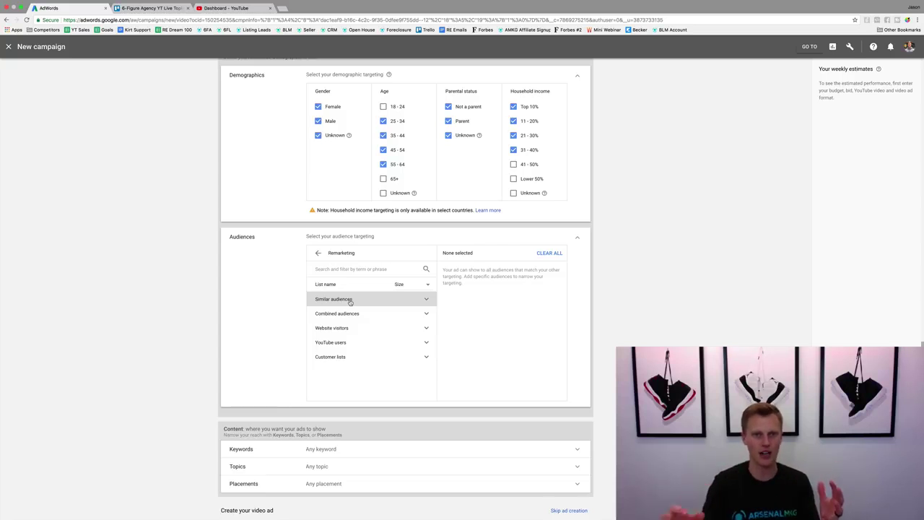
pyautogui.click(350, 300)
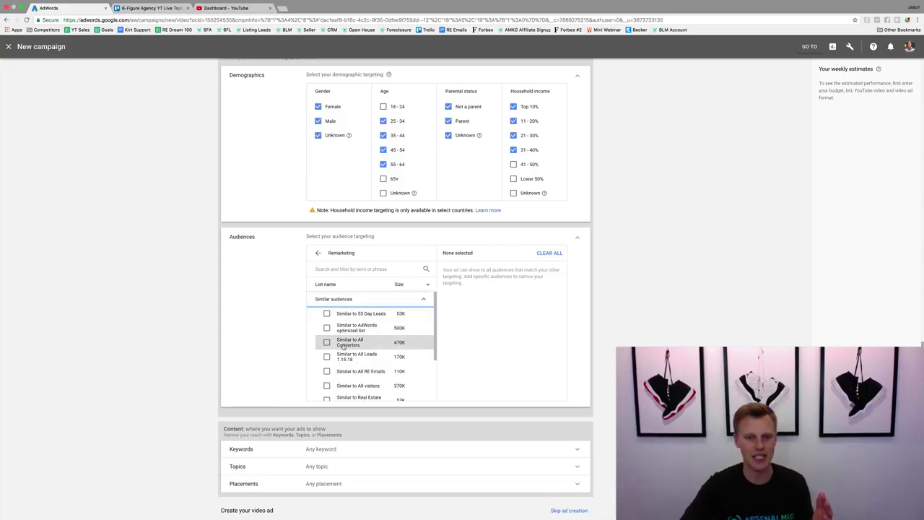
pyautogui.scroll(-5, 344, 345)
pyautogui.scroll(6, 347, 339)
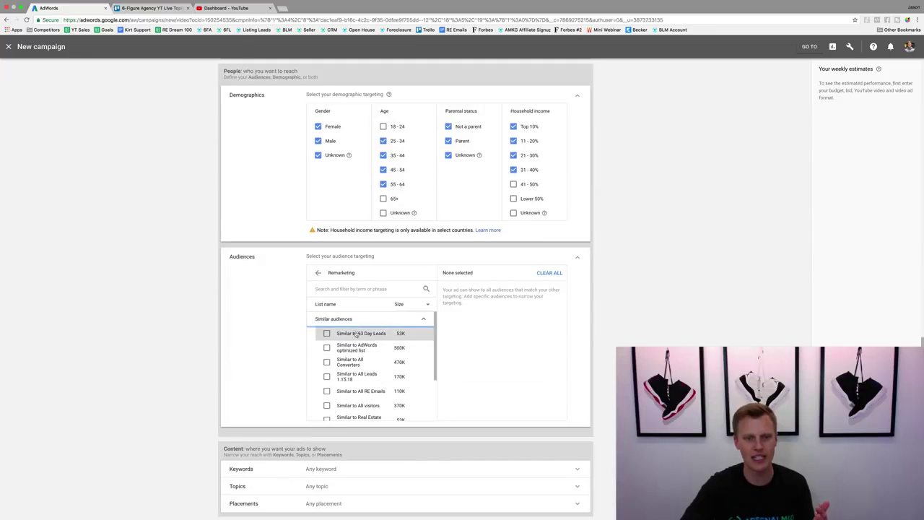
pyautogui.scroll(-3, 270, 356)
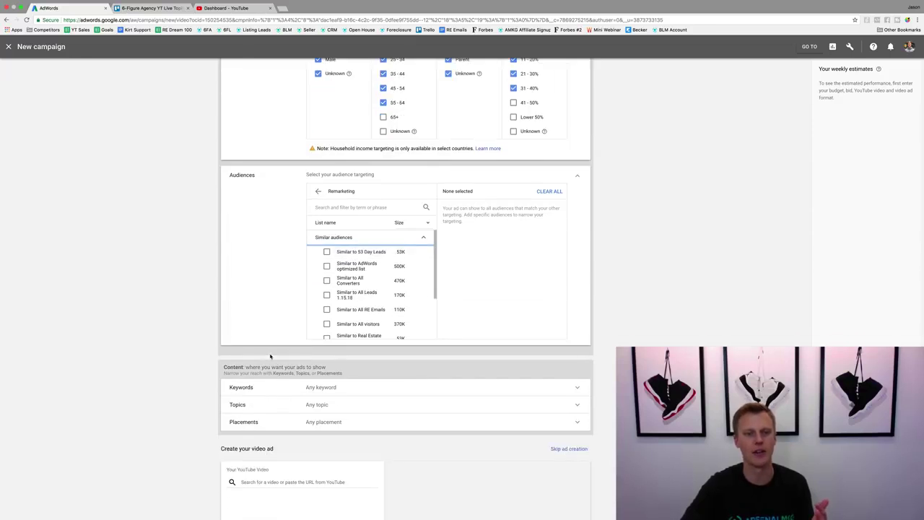
pyautogui.click(318, 191)
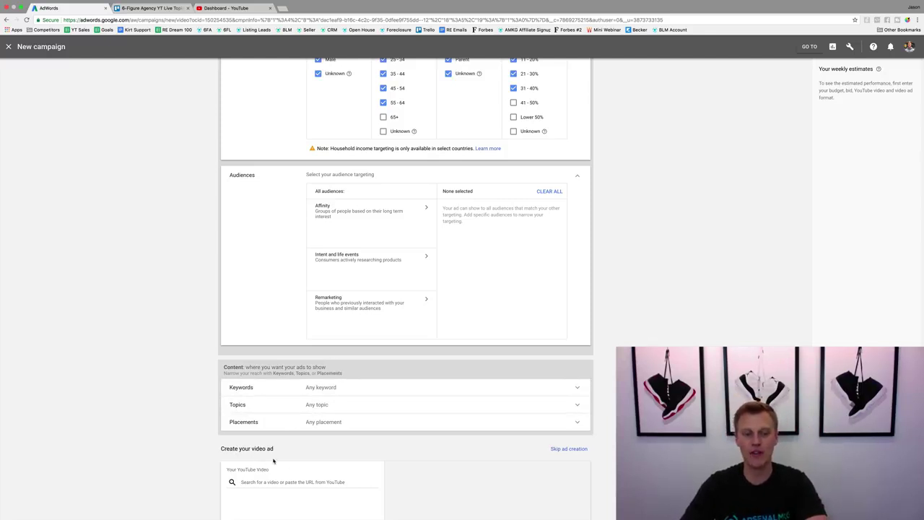
pyautogui.click(578, 176)
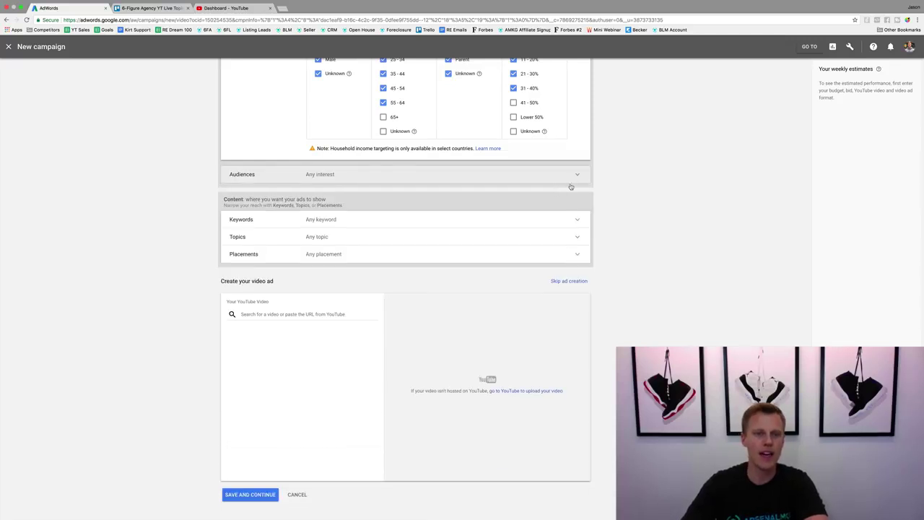
# - Enter the targeting keywords "basketball shoes", "kobe basketball shoes" and "lebron" on separate lines
pyautogui.click(331, 219)
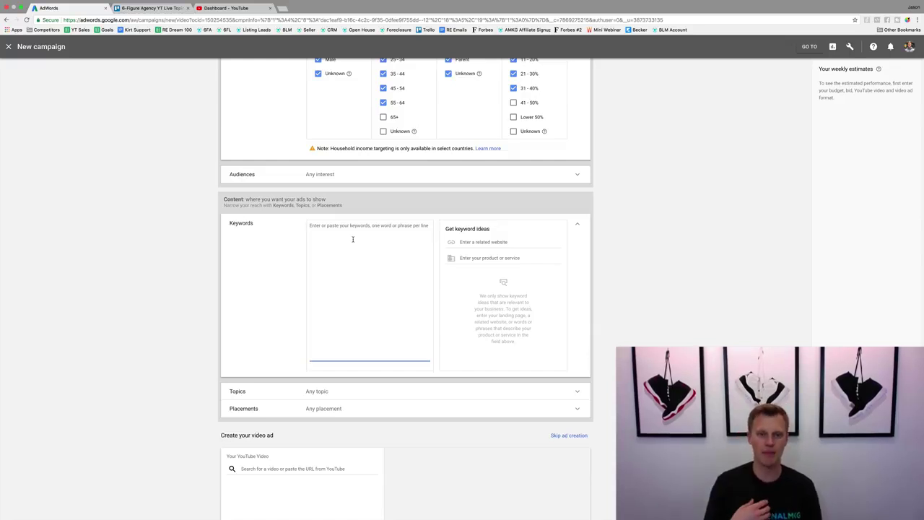
pyautogui.write('basketb')
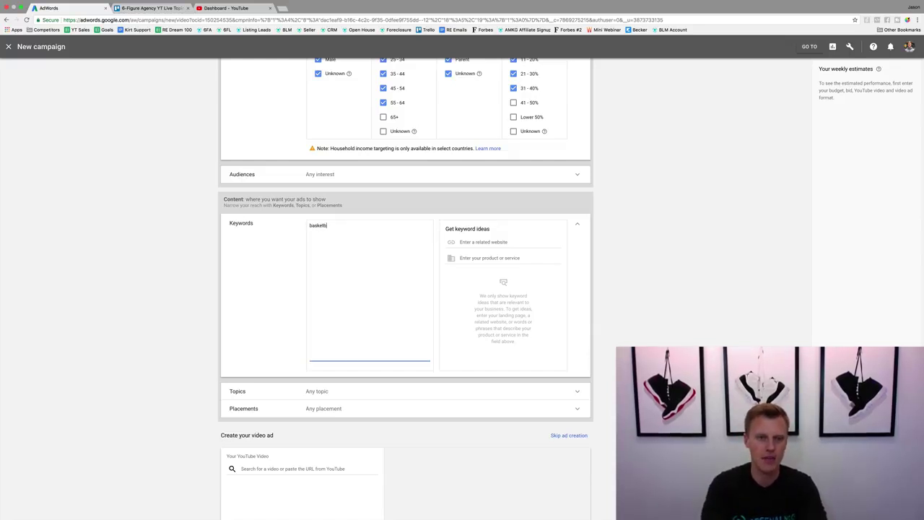
pyautogui.write('all shoes ')
pyautogui.write('kob')
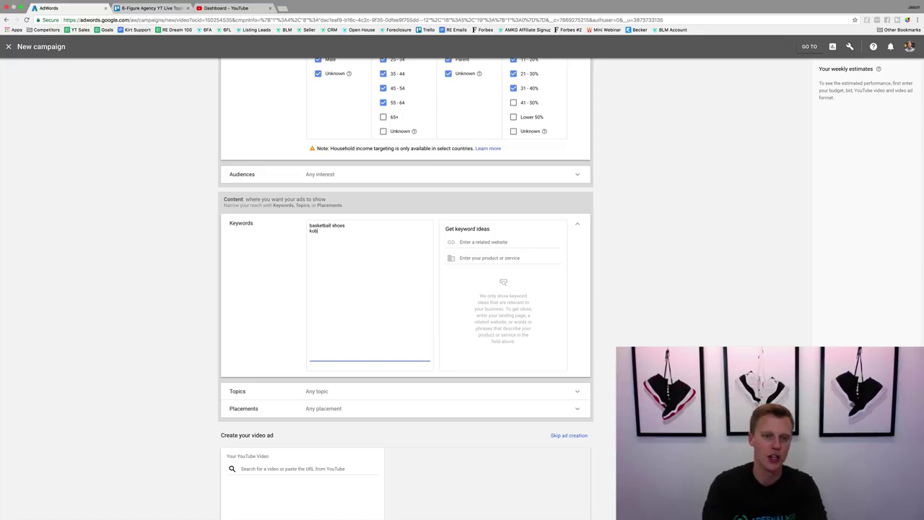
pyautogui.write('e basketbal')
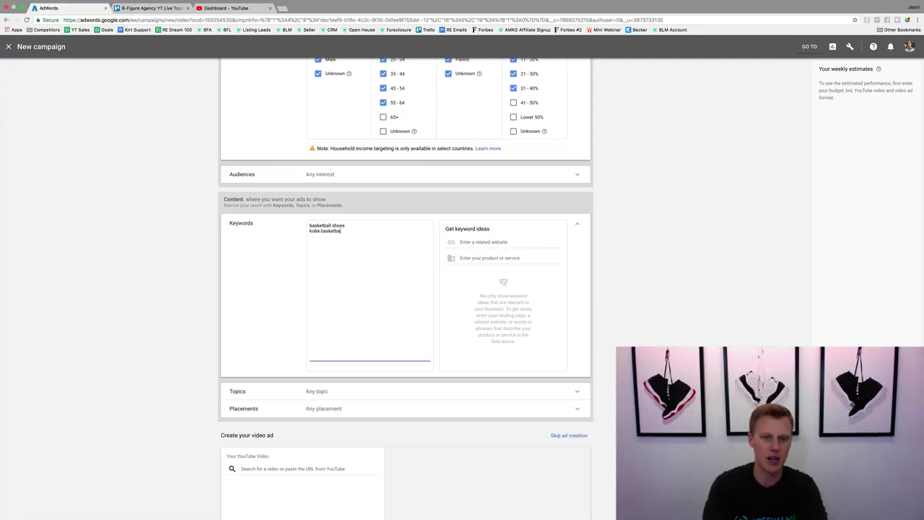
pyautogui.write('l shoes')
pyautogui.press('Return')
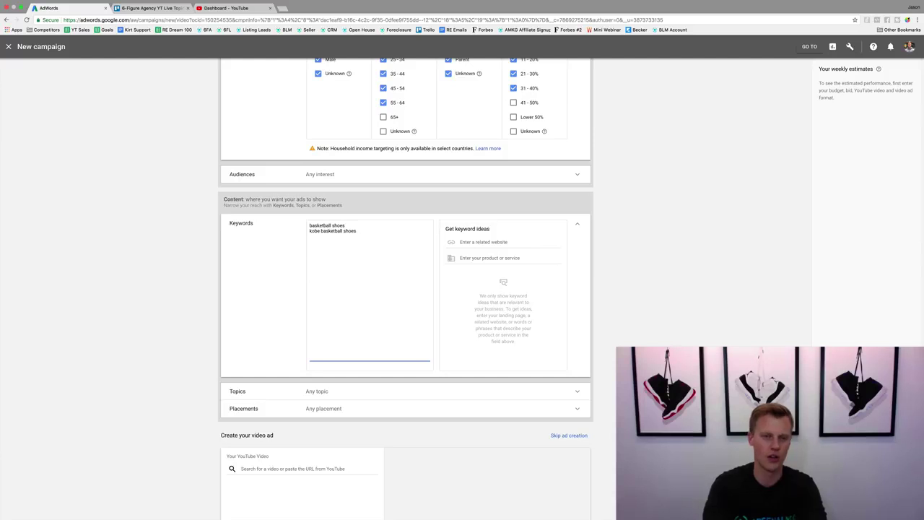
pyautogui.write('lebron')
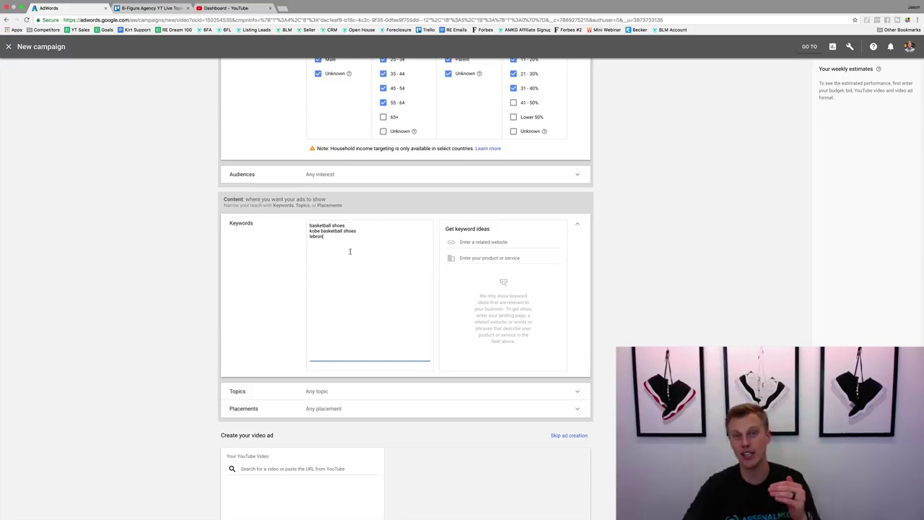
pyautogui.moveTo(346, 225); pyautogui.dragTo(309, 229)
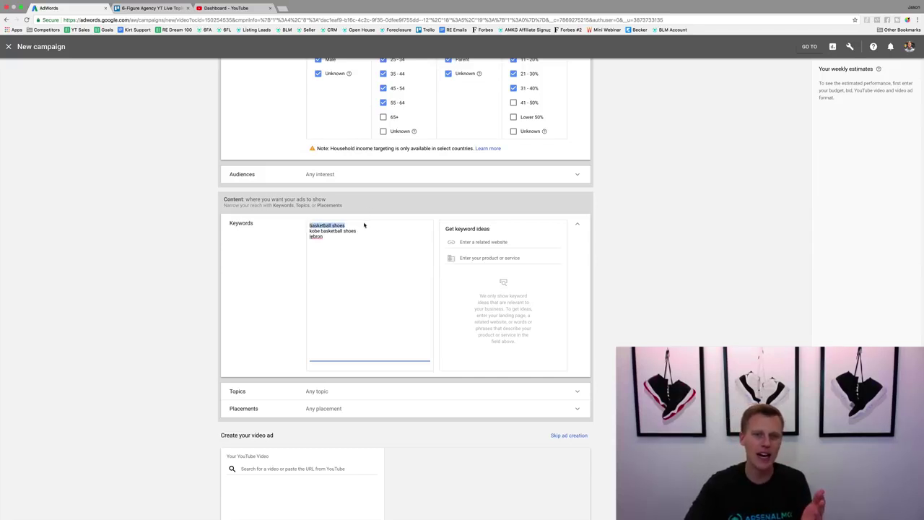
pyautogui.click(502, 242)
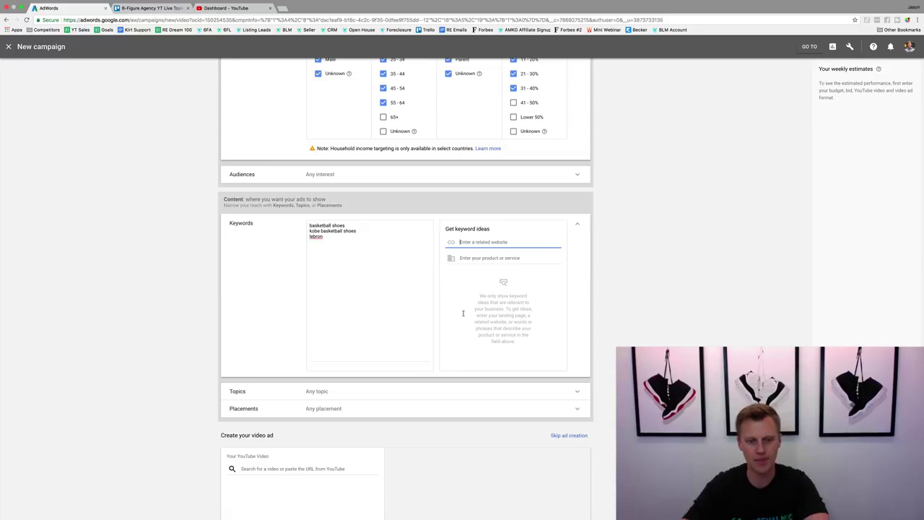
# - Expand the ad group's topics targeting and revisit the audience targeting options above the keywords
pyautogui.click(347, 393)
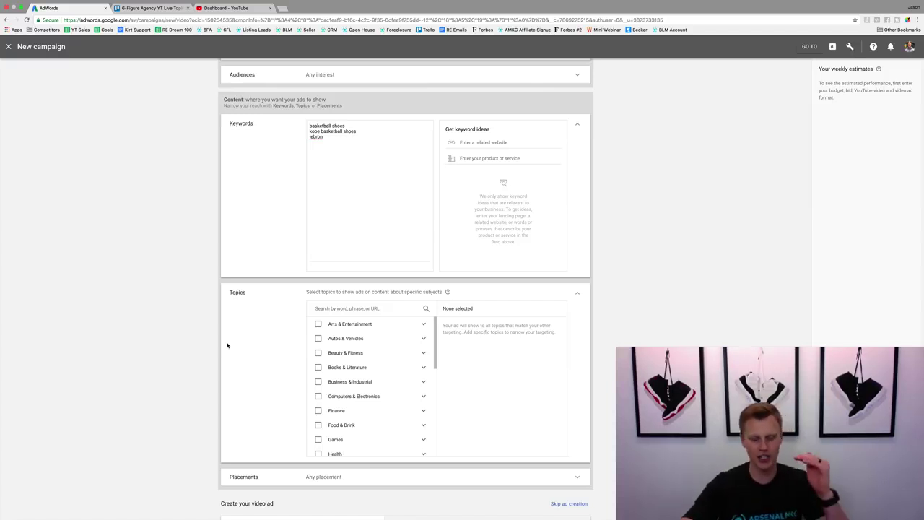
pyautogui.scroll(1, 270, 200)
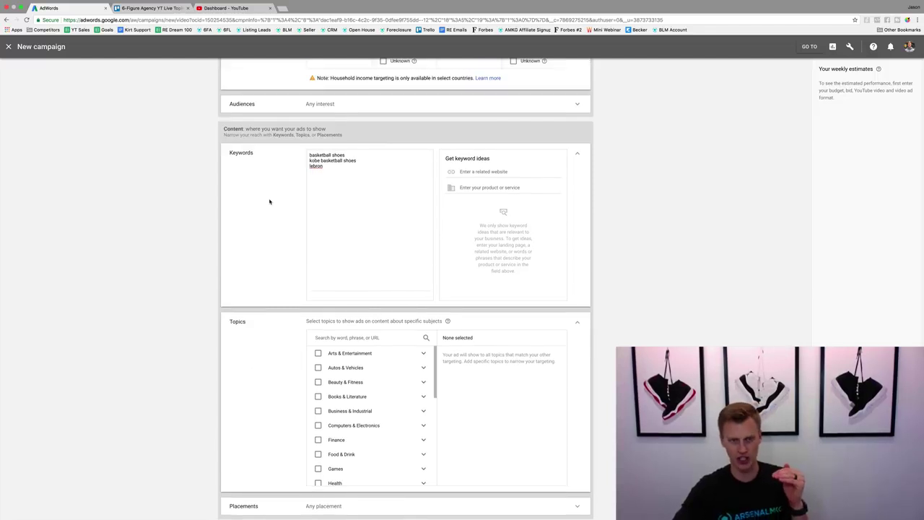
pyautogui.click(280, 105)
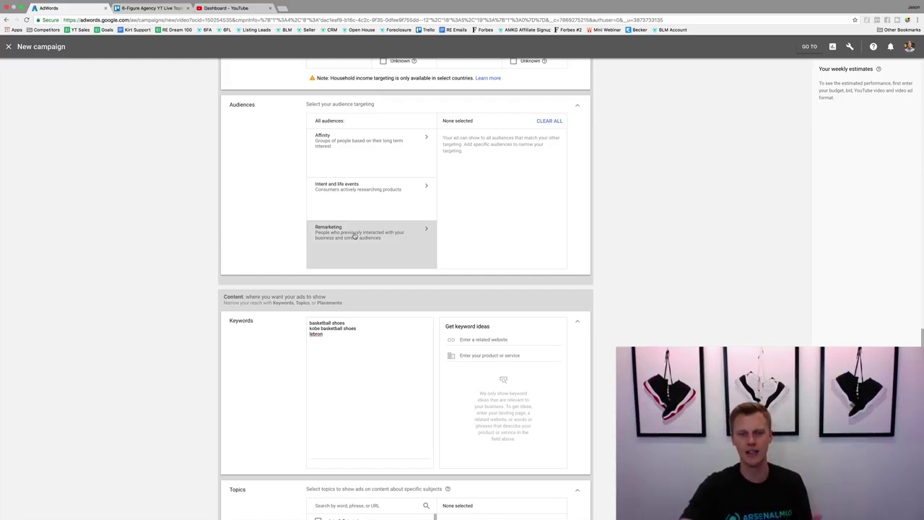
pyautogui.scroll(-3, 294, 242)
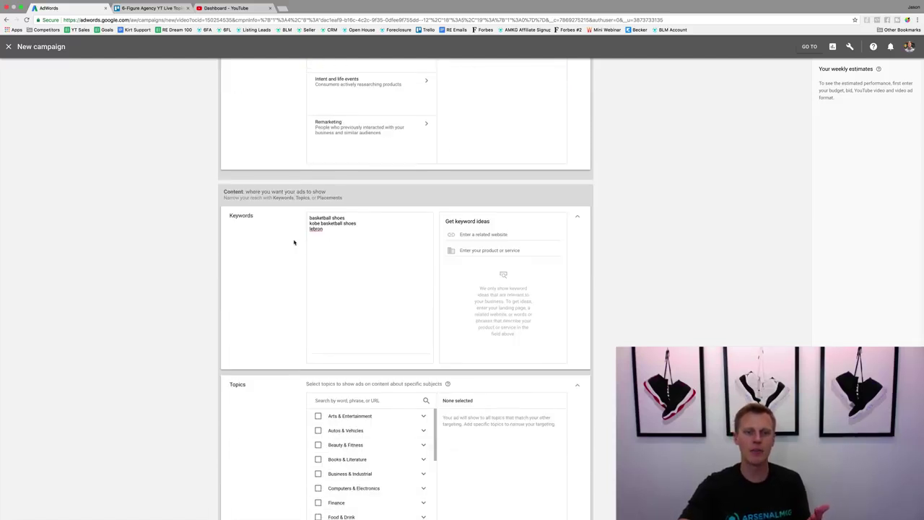
pyautogui.scroll(2, 276, 266)
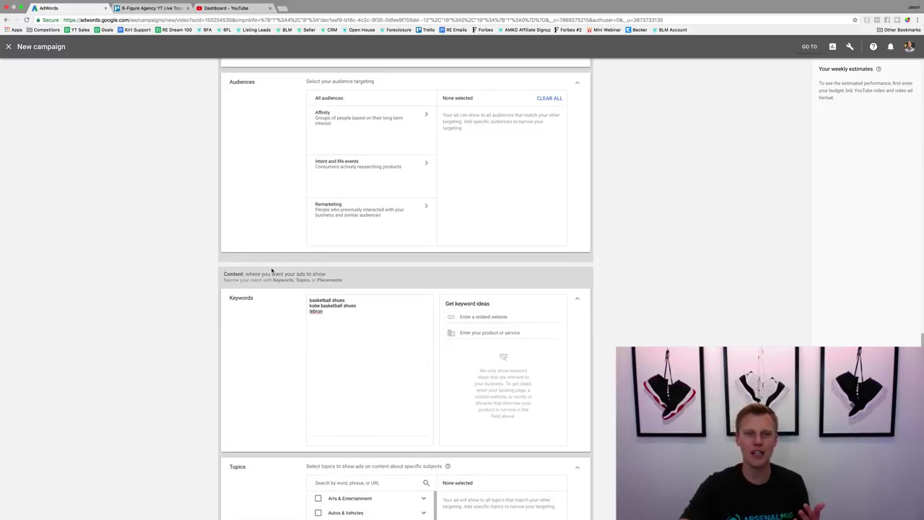
# - Look through the list of topics down to World Localities without selecting any
pyautogui.scroll(-6, 276, 296)
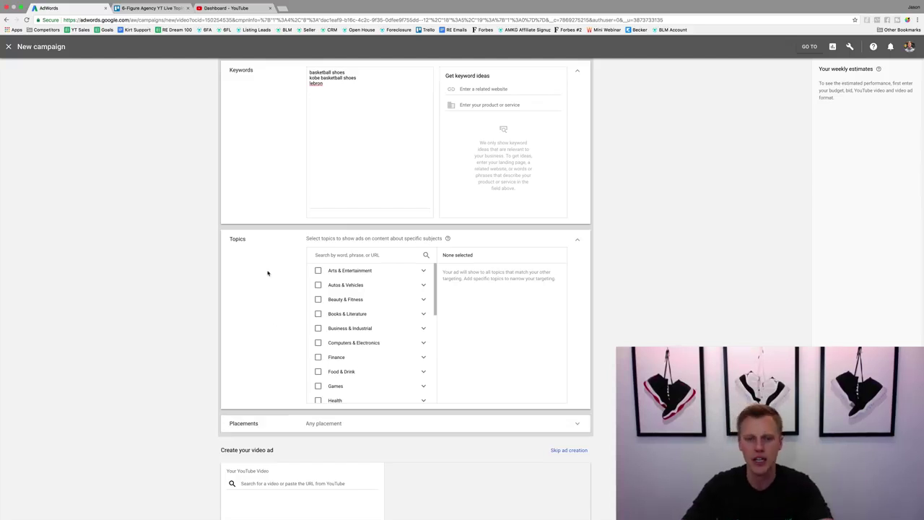
pyautogui.scroll(-2, 330, 296)
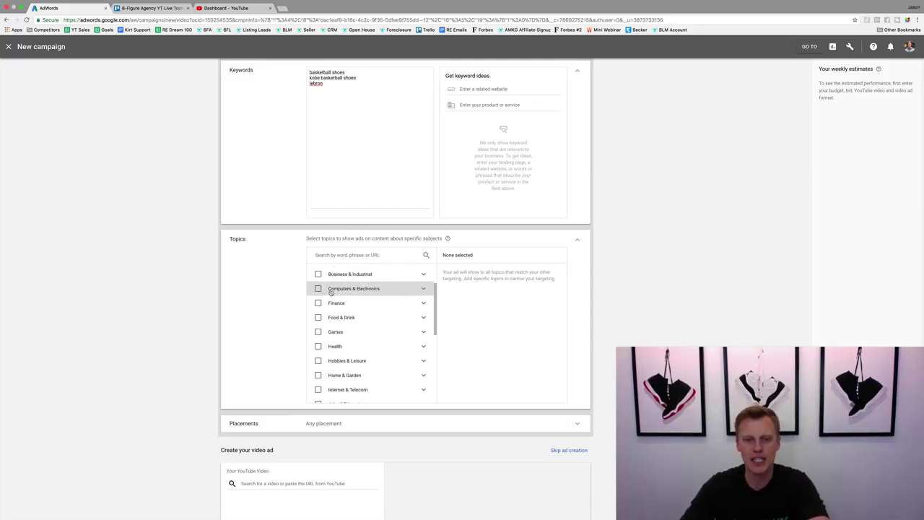
pyautogui.scroll(-1, 331, 291)
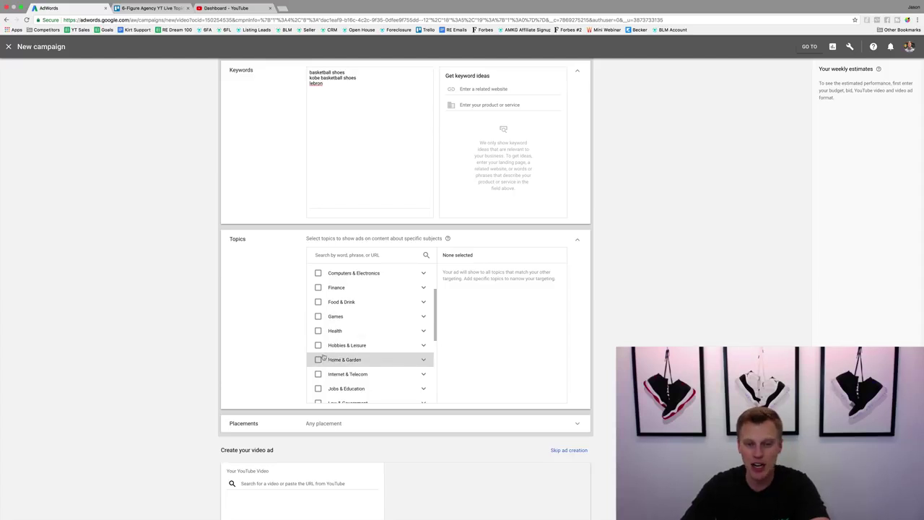
pyautogui.scroll(-5, 326, 350)
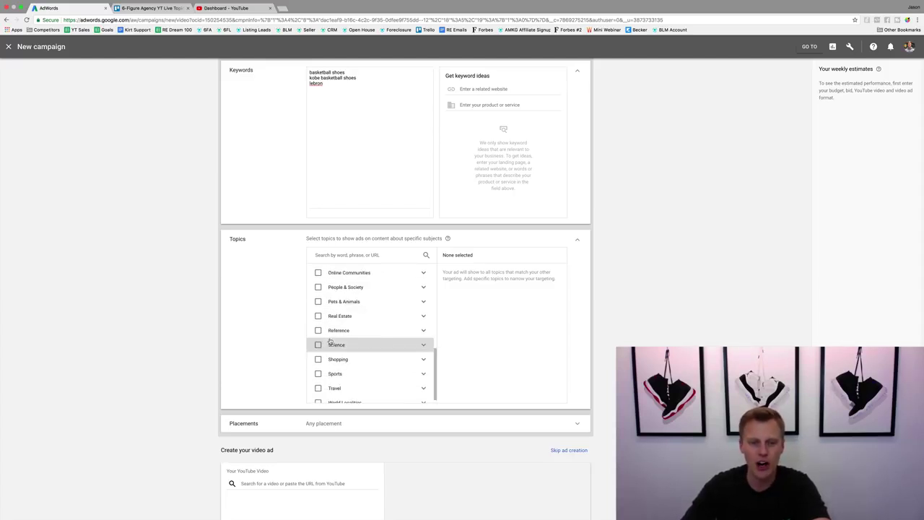
pyautogui.scroll(-3, 330, 341)
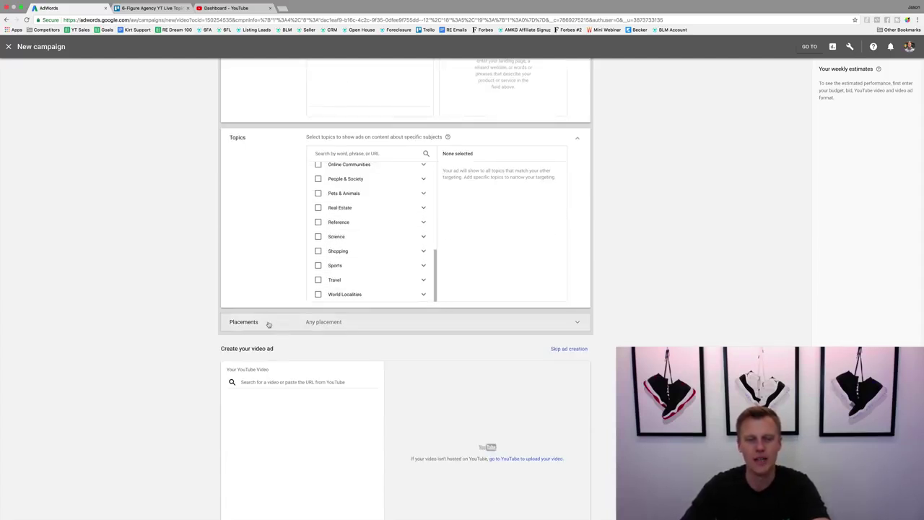
pyautogui.scroll(4, 281, 285)
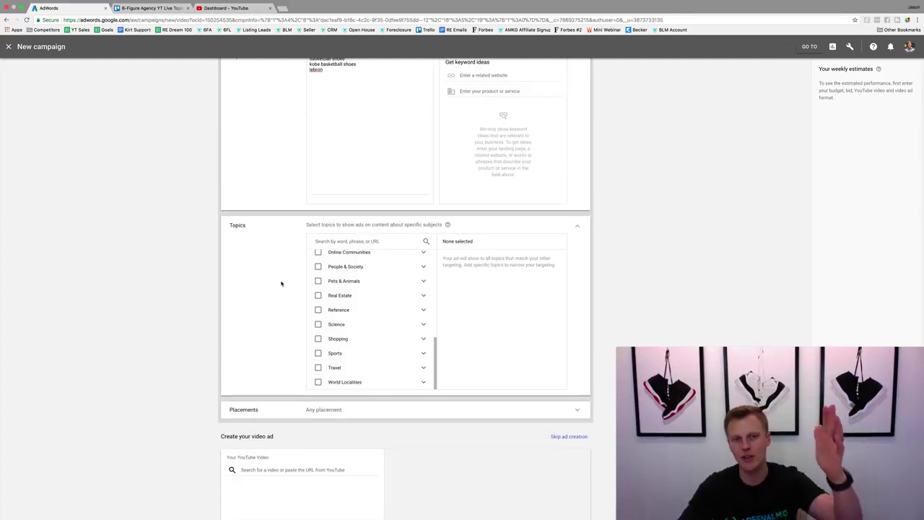
pyautogui.scroll(3, 290, 250)
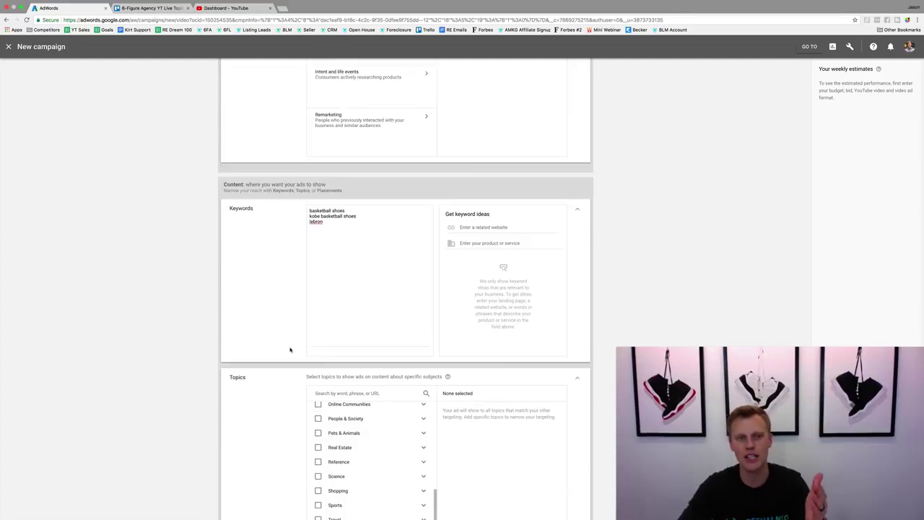
pyautogui.scroll(-6, 291, 375)
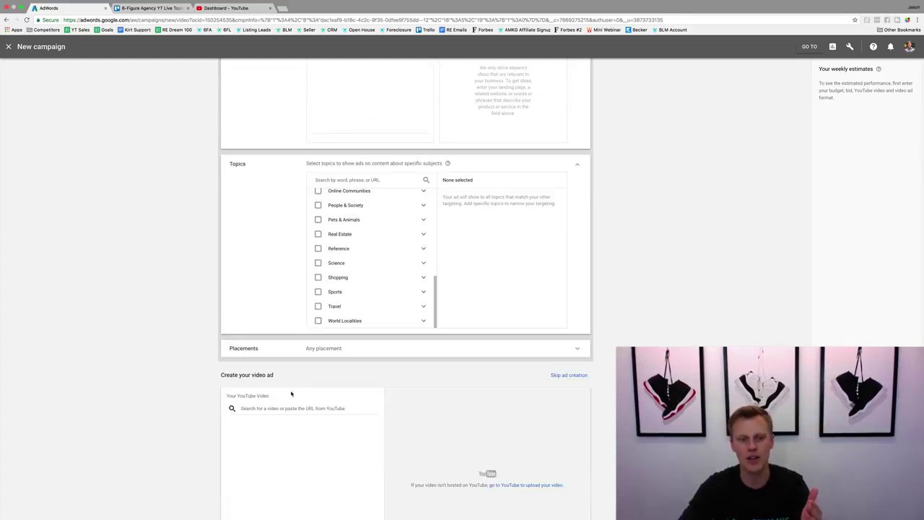
# - Expand the placement targeting, check the YouTube channels category and return to the list of placement types
pyautogui.click(296, 354)
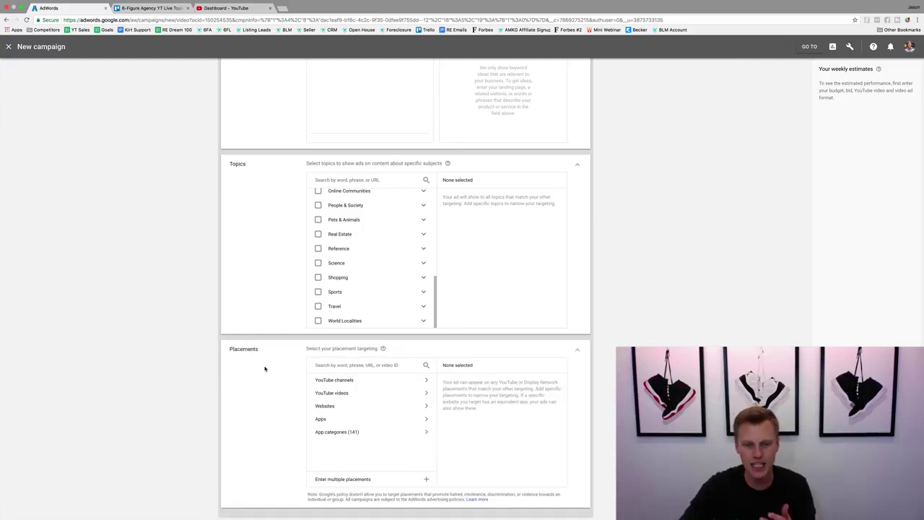
pyautogui.scroll(-2, 265, 369)
pyautogui.scroll(-3, 264, 369)
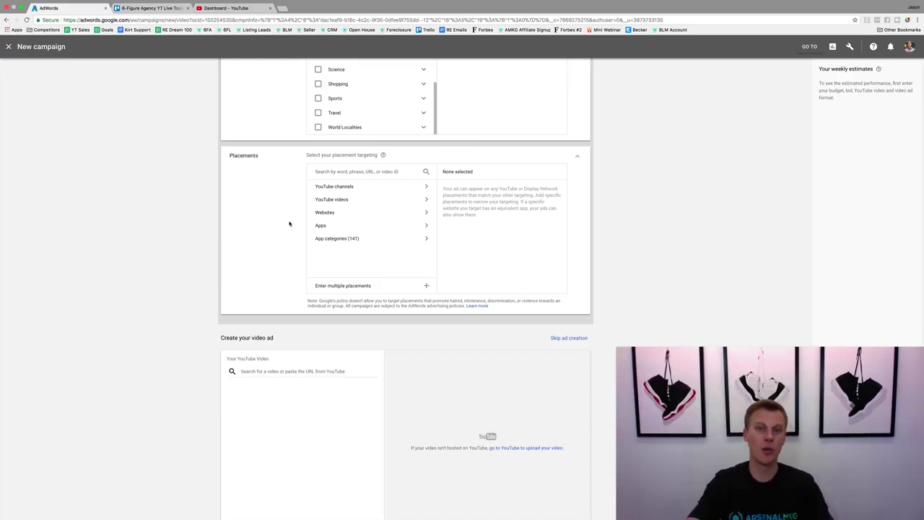
pyautogui.click(335, 188)
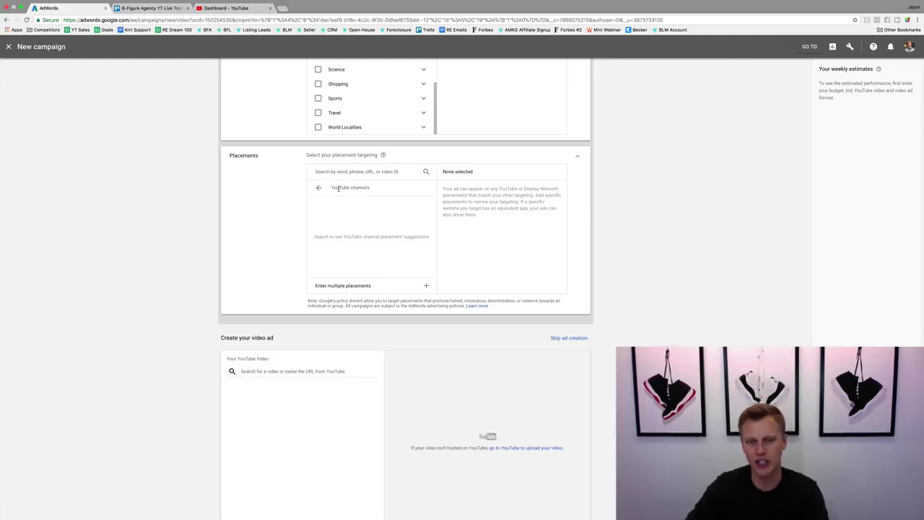
pyautogui.click(319, 188)
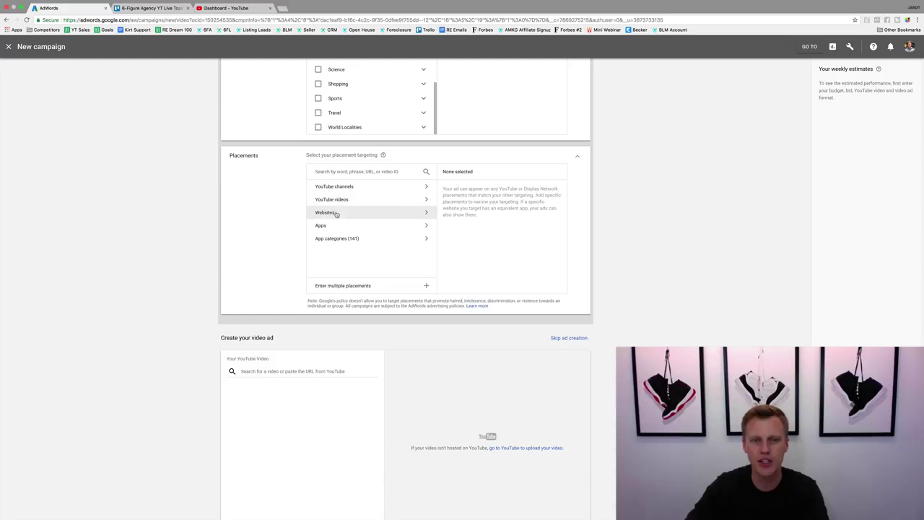
# - Search the placements for "basketball shoes" and show the matching YouTube videos
pyautogui.click(339, 173)
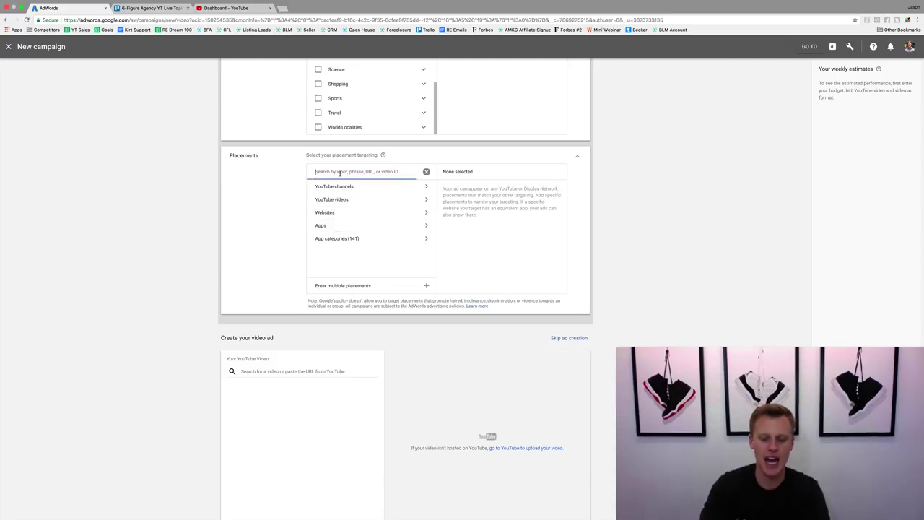
pyautogui.write('basketball')
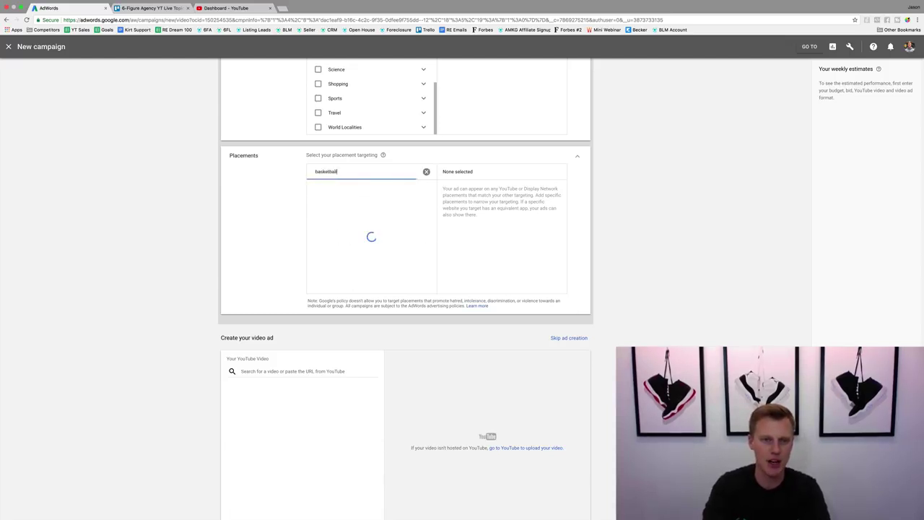
pyautogui.write(' shoes')
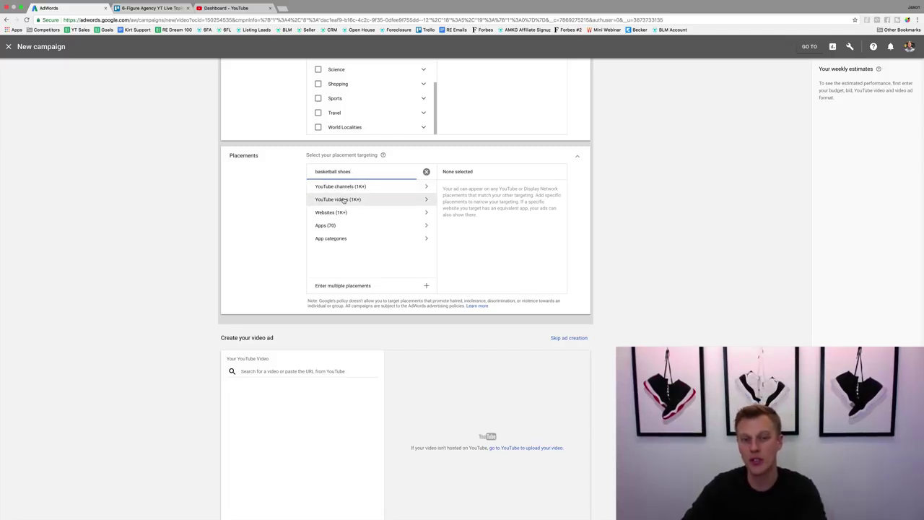
pyautogui.click(344, 200)
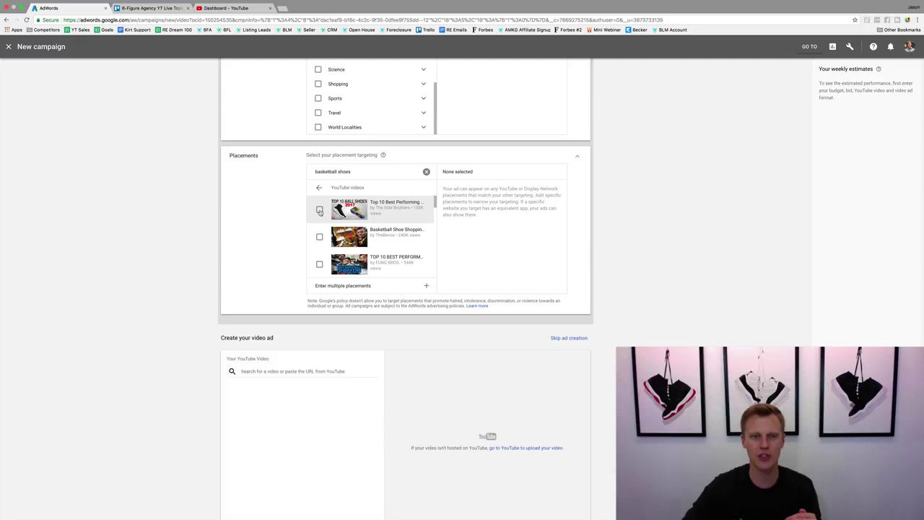
# - Select the first five YouTube videos in the "basketball shoes" results as placements
pyautogui.click(320, 210)
pyautogui.click(320, 236)
pyautogui.click(320, 265)
pyautogui.scroll(-1, 331, 250)
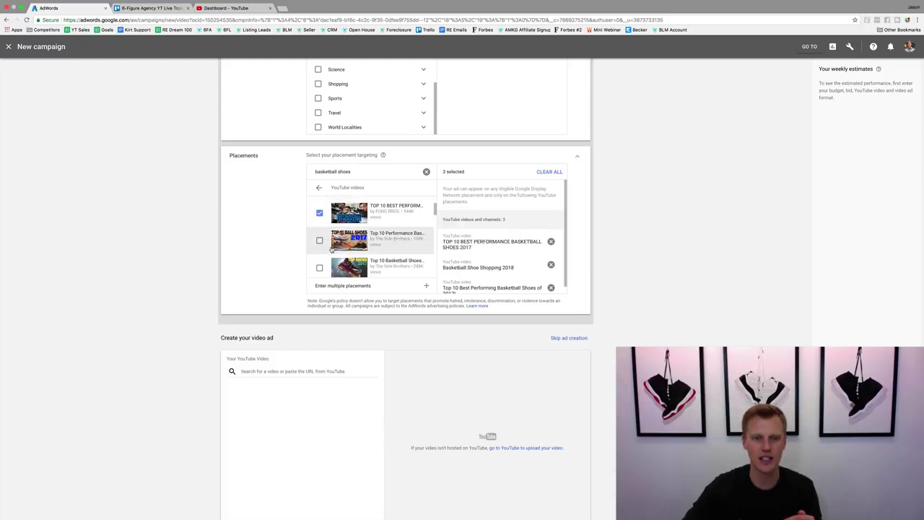
pyautogui.click(319, 240)
pyautogui.click(321, 268)
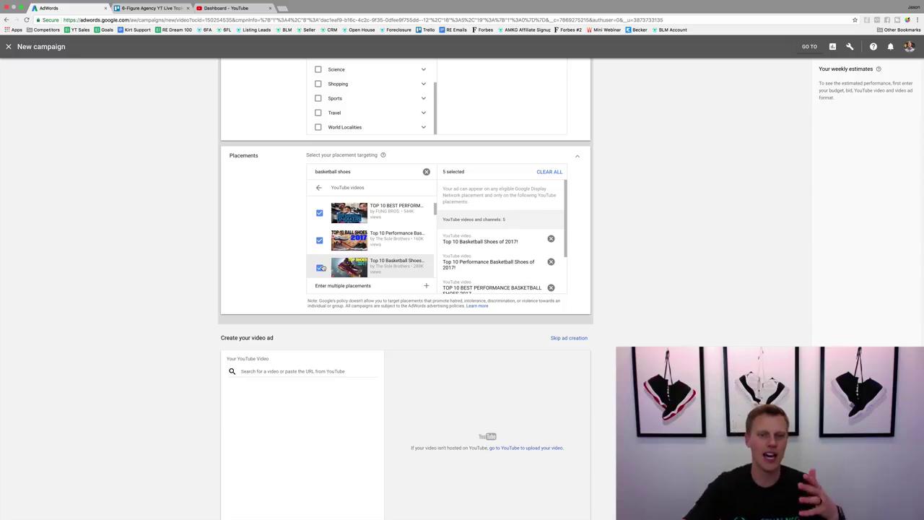
# - Add the videos "Basketball Shoe Shopping 2017", "Top 5 Outdoor Basketball Shoes!" and "Top Budget Model Basketball Shoes!" as placements
pyautogui.scroll(-5, 322, 268)
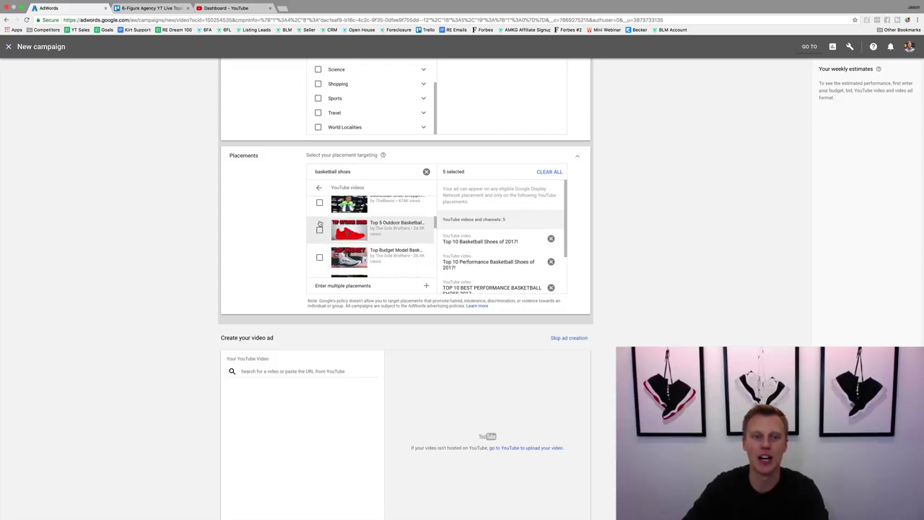
pyautogui.click(319, 202)
pyautogui.click(319, 230)
pyautogui.click(319, 257)
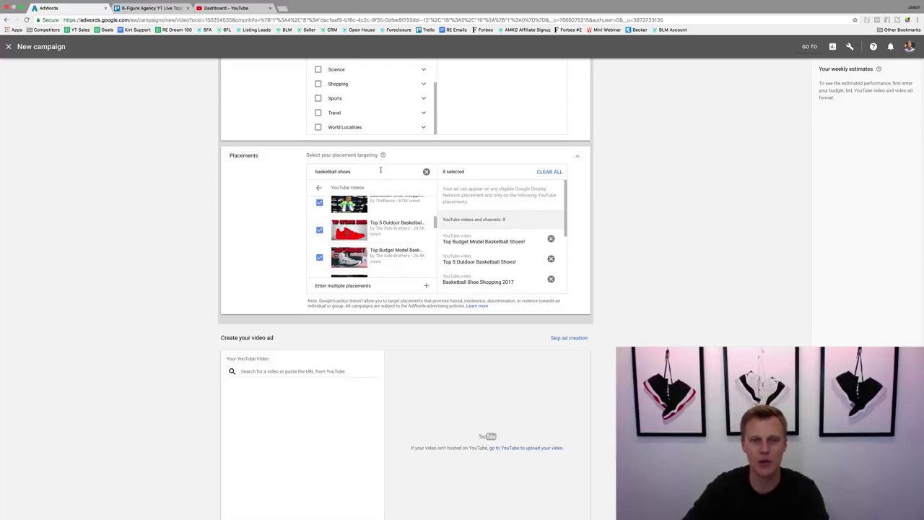
# - Search the placements for "lebron shoes" and select the first three YouTube videos in the results
pyautogui.tripleClick(329, 168)
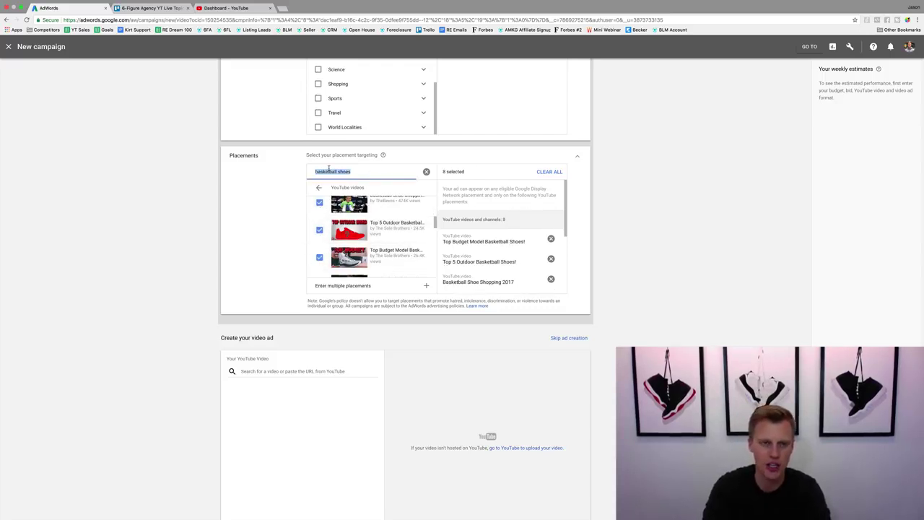
pyautogui.write('lebron s')
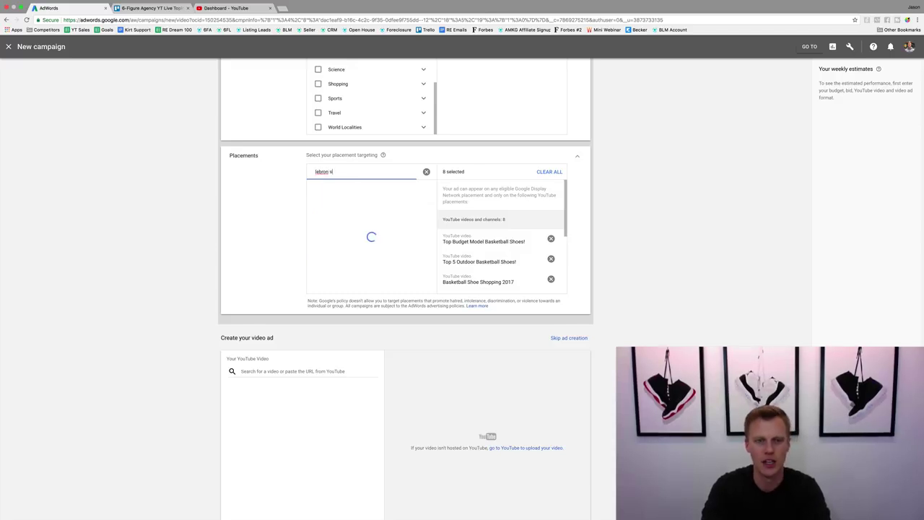
pyautogui.write('hoes')
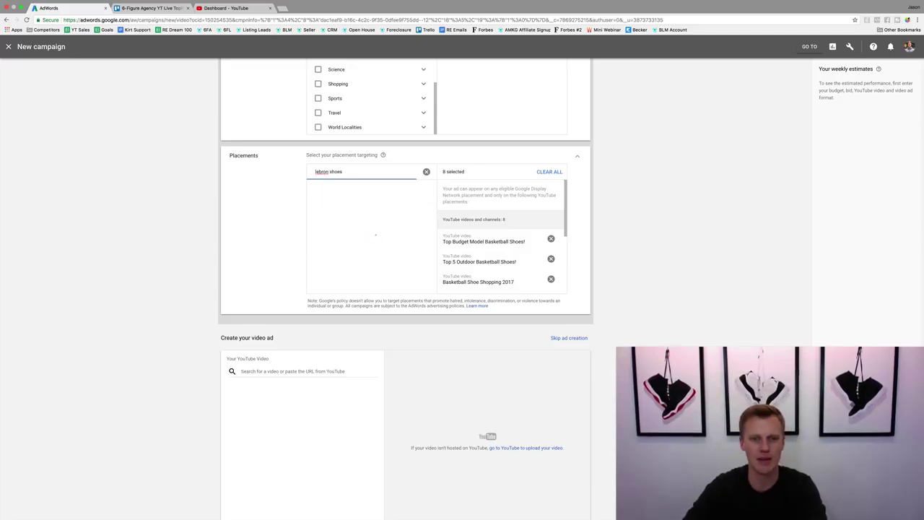
pyautogui.click(320, 208)
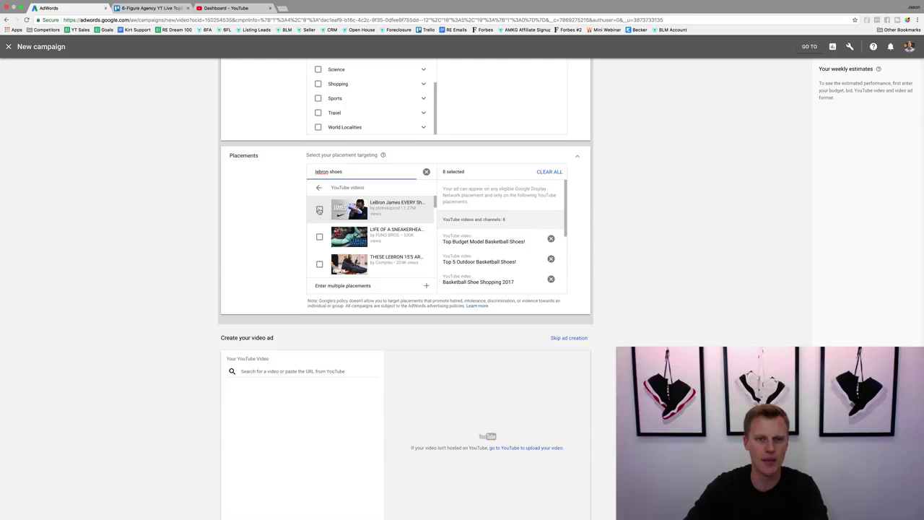
pyautogui.click(319, 236)
pyautogui.click(319, 264)
# - Add the next three "lebron shoes" videos as placements, through the one about LeBron James wearing special EQUALITY shoes
pyautogui.scroll(-1, 324, 253)
pyautogui.scroll(-1, 325, 251)
pyautogui.click(320, 250)
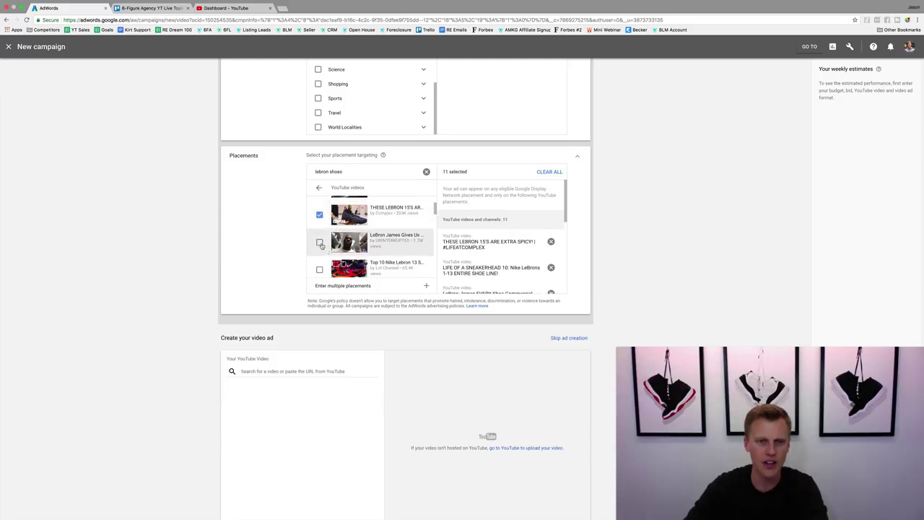
pyautogui.scroll(-1, 325, 251)
pyautogui.click(320, 251)
pyautogui.scroll(-1, 325, 252)
pyautogui.click(320, 244)
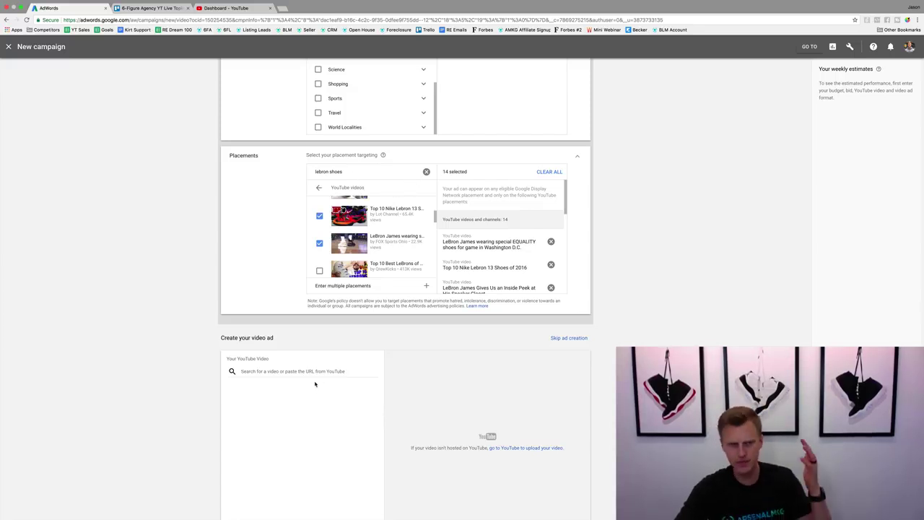
# - Open youtube.com in a new browser tab
pyautogui.scroll(-1, 309, 385)
pyautogui.scroll(3, 309, 385)
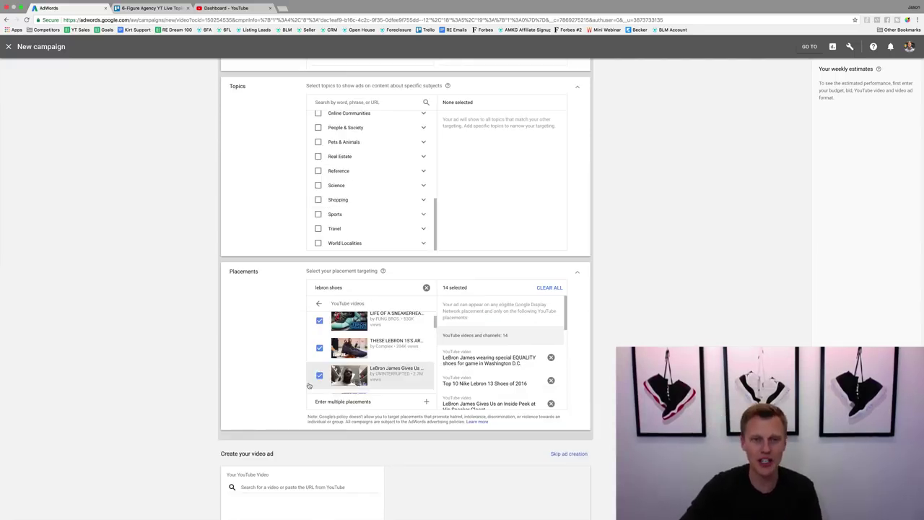
pyautogui.scroll(-4, 262, 370)
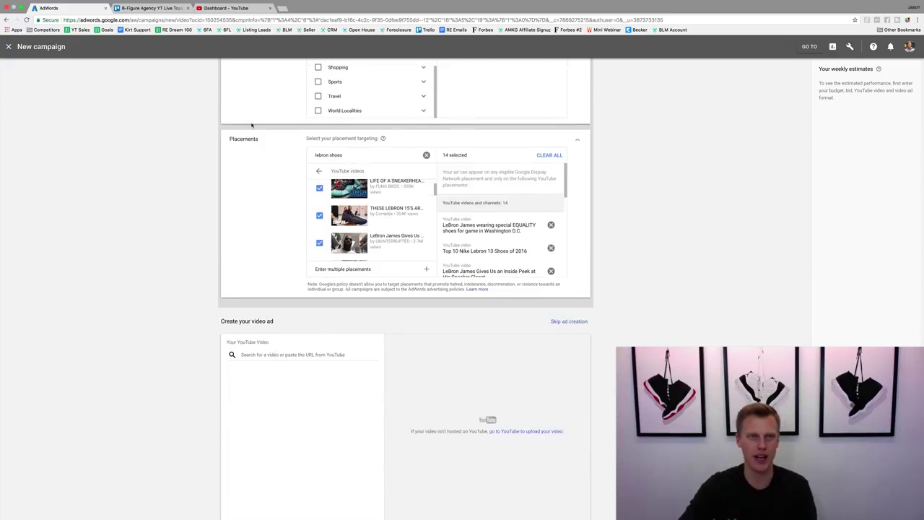
pyautogui.click(281, 8)
pyautogui.write('youtube.com')
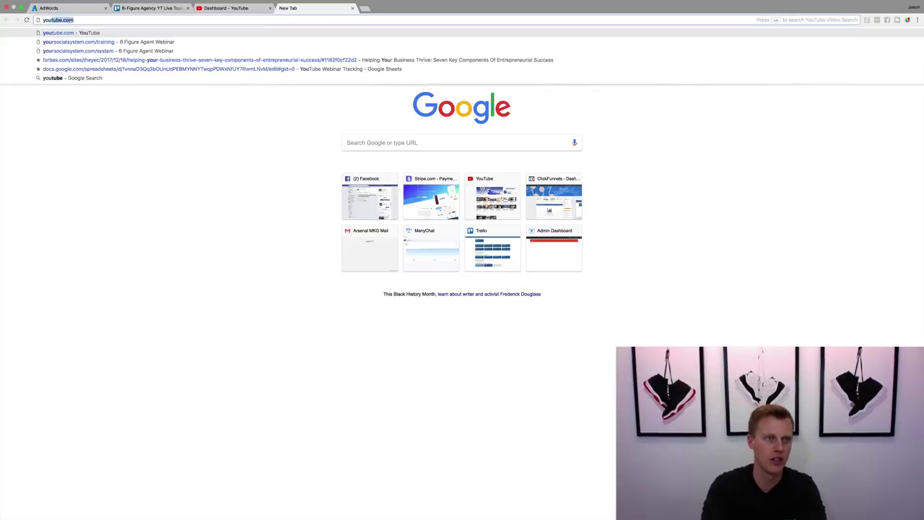
pyautogui.press('Return')
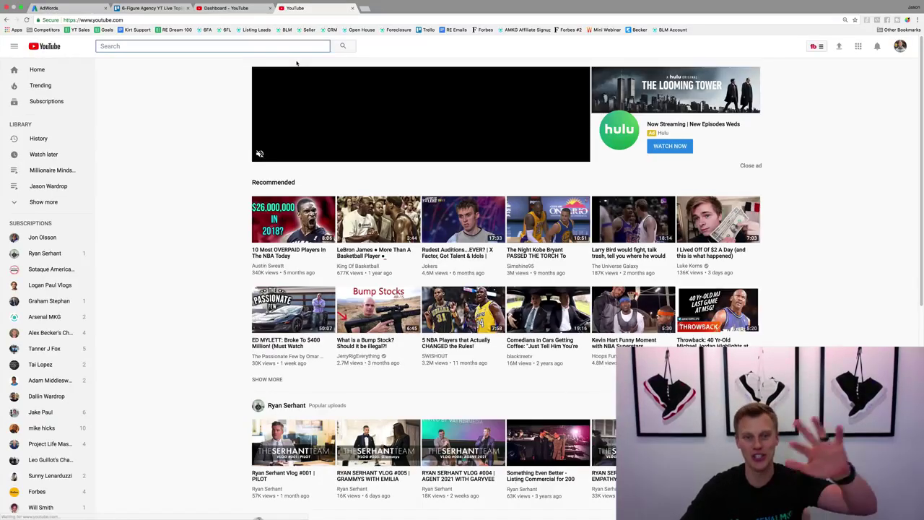
# - Open the YouTube video "10 Most OVERPAID Players In The NBA Today", pause it and copy its web address
pyautogui.click(276, 251)
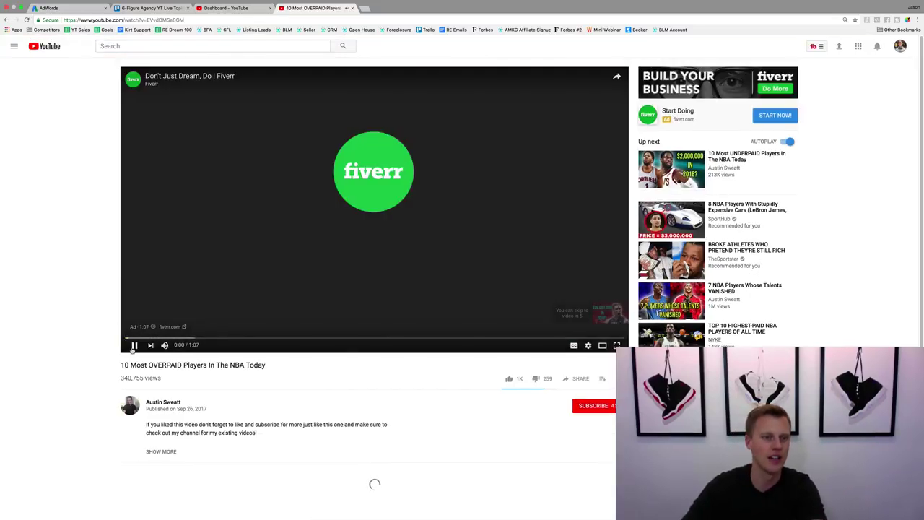
pyautogui.click(133, 345)
pyautogui.click(198, 21)
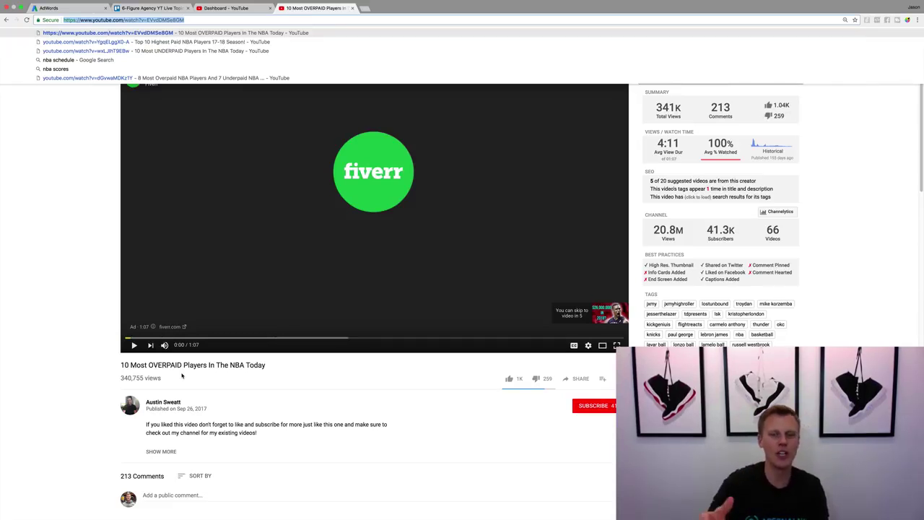
pyautogui.click(50, 314)
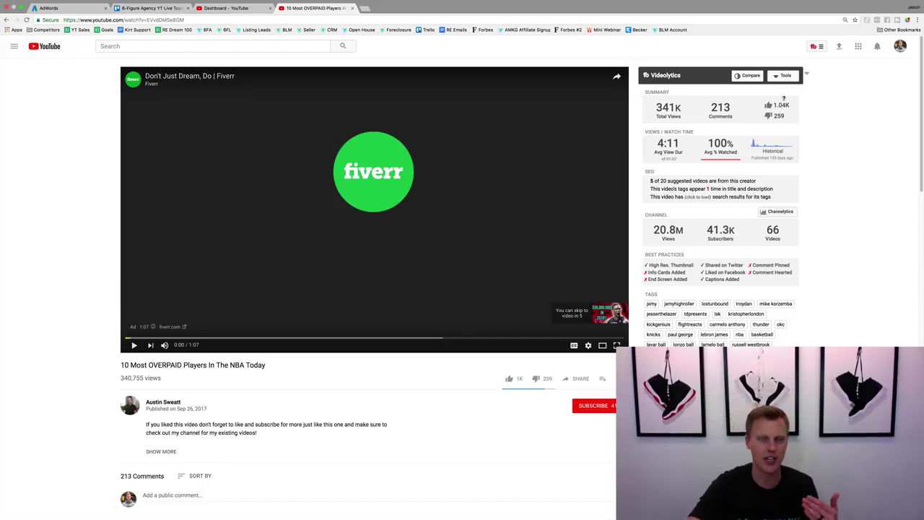
# - Switch to AdWords, paste the copied YouTube address as the ad's video and choose the In-stream ad format
pyautogui.click(79, 9)
pyautogui.click(278, 353)
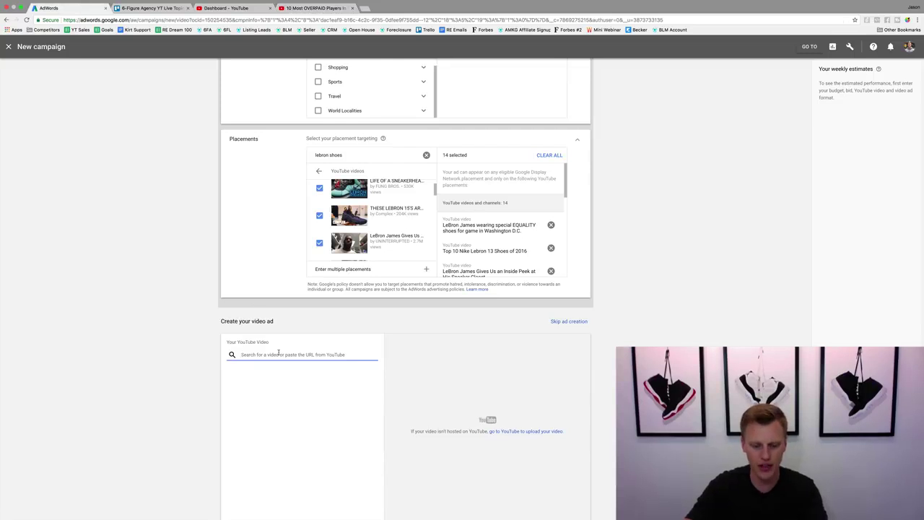
pyautogui.press('super+v')
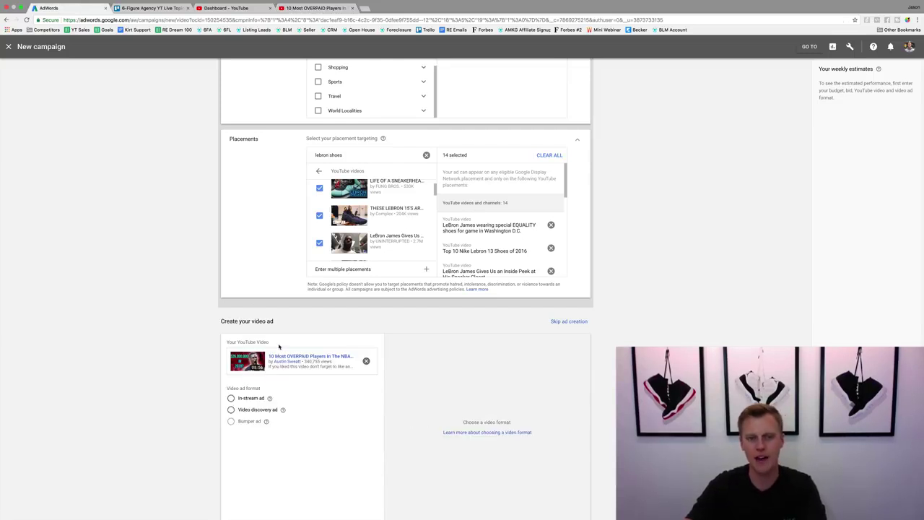
pyautogui.click(231, 398)
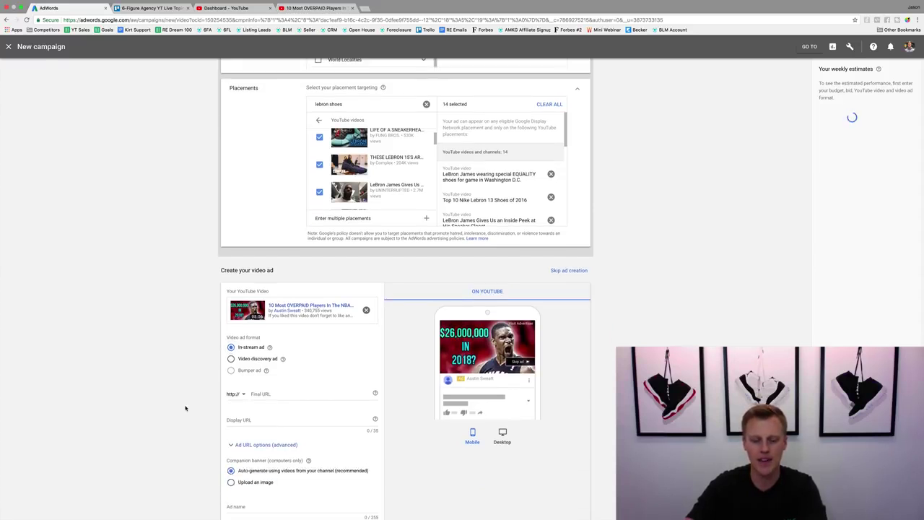
# - Open yoursocialsystem.com/leads in a new browser tab and copy its address
pyautogui.press('super+t')
pyautogui.write('your')
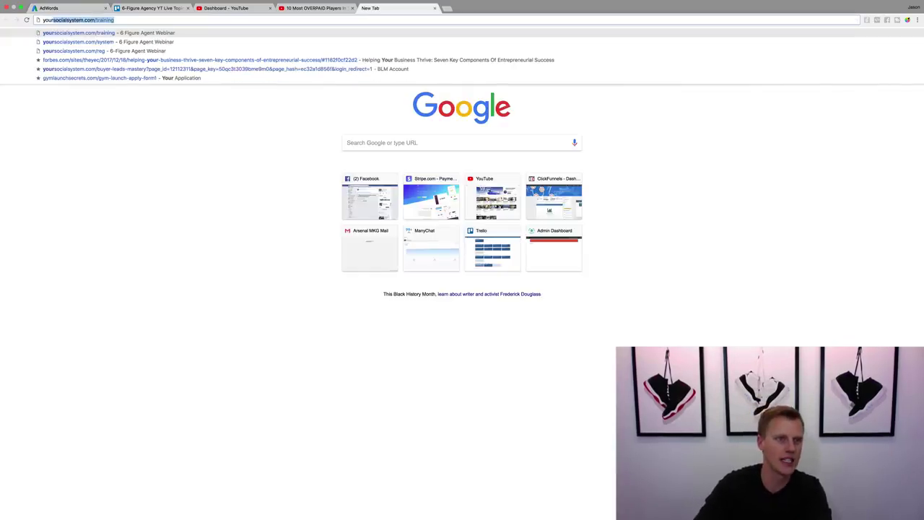
pyautogui.write('socialsystem.com/lea')
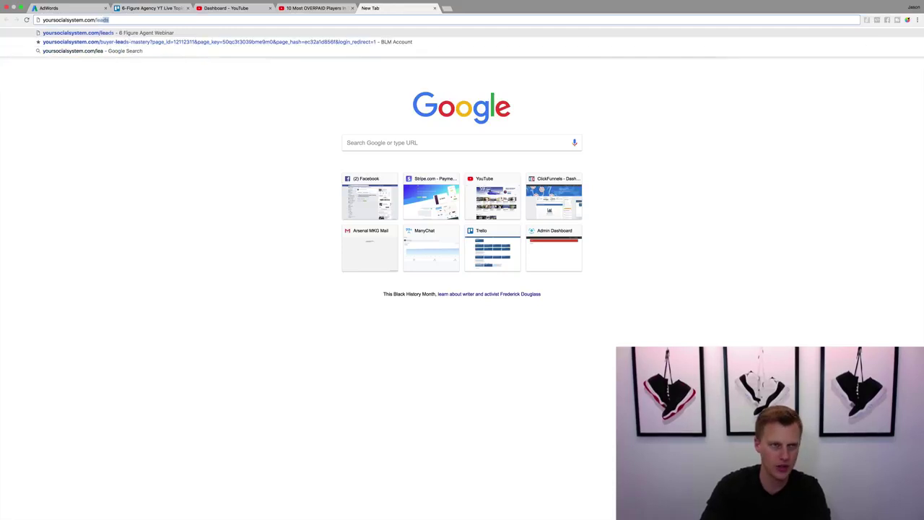
pyautogui.write('ds')
pyautogui.press('Return')
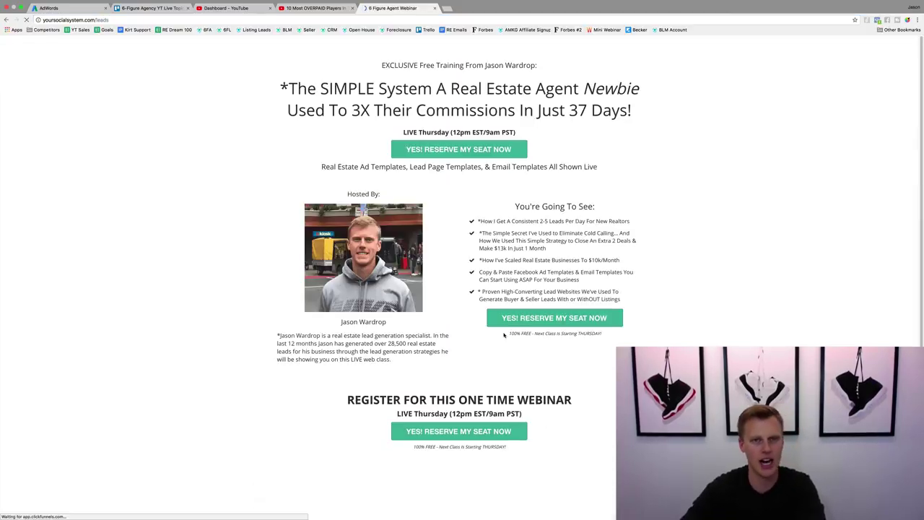
pyautogui.click(126, 19)
pyautogui.hotkey('ctrl', 'c')
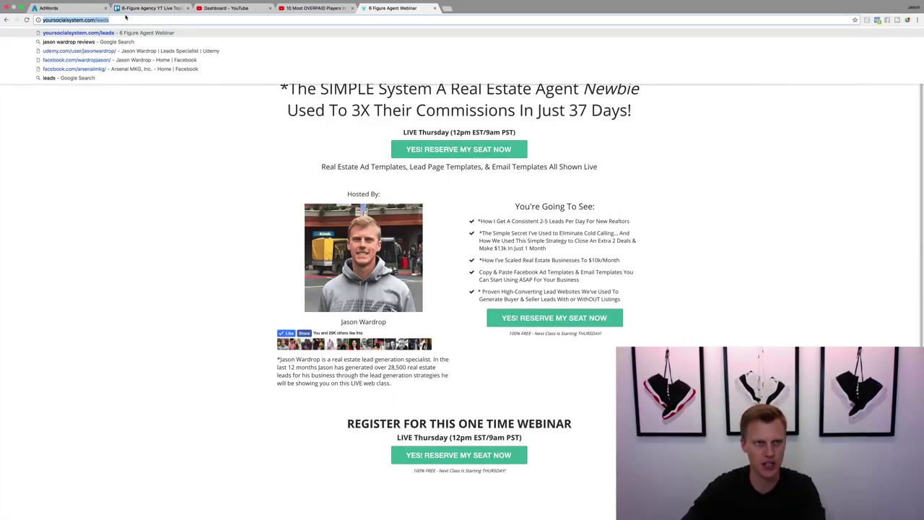
# - In the AdWords video ad, set the final URL and display URL to yoursocialsystem.com/leads and activate the ad name field
pyautogui.click(68, 8)
pyautogui.click(278, 394)
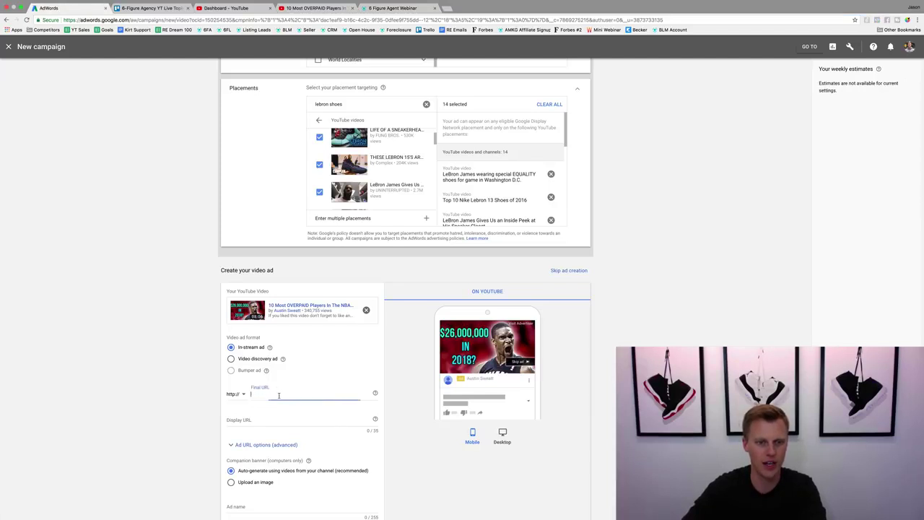
pyautogui.hotkey('ctrl', 'v')
pyautogui.click(284, 420)
pyautogui.hotkey('ctrl', 'v')
pyautogui.scroll(-3, 195, 409)
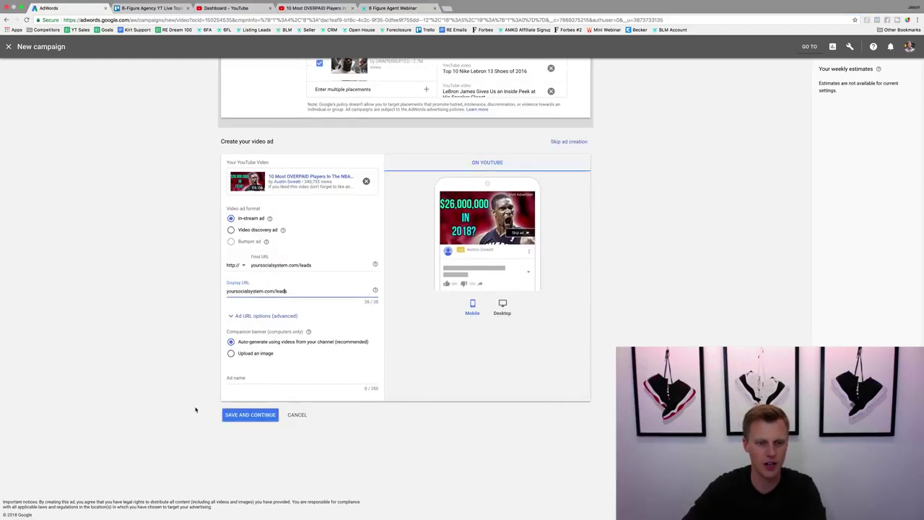
pyautogui.click(226, 377)
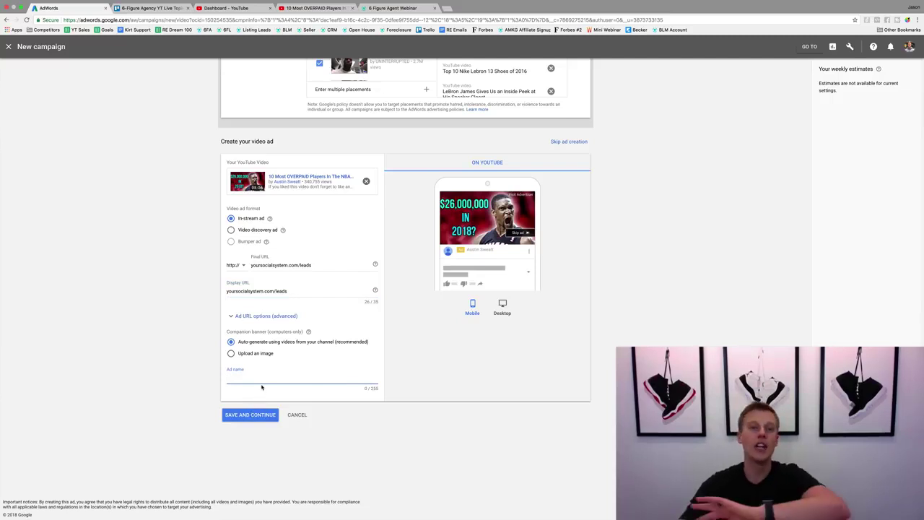
pyautogui.scroll(4, 261, 387)
pyautogui.scroll(-2, 261, 387)
pyautogui.scroll(-3, 262, 387)
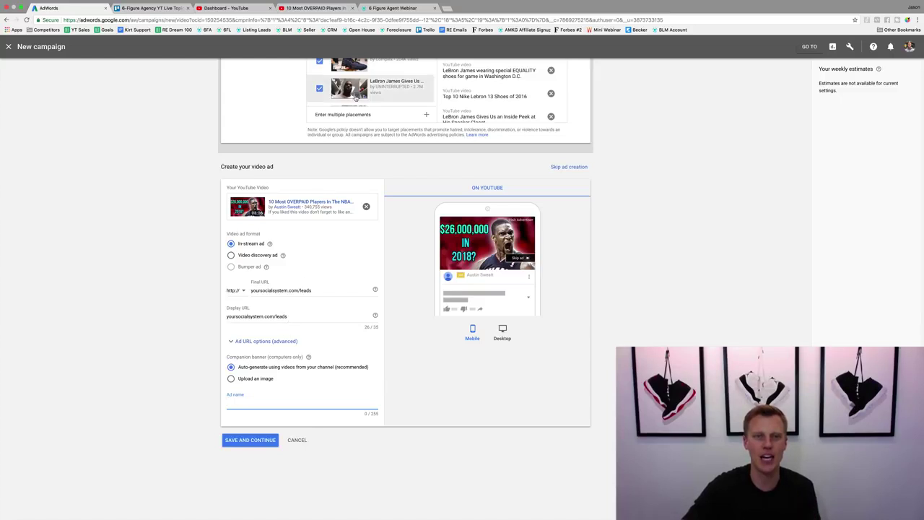
# - Switch to the webinar landing page and examine its headline claim and the disclaimer in the footer
pyautogui.click(381, 10)
pyautogui.click(264, 210)
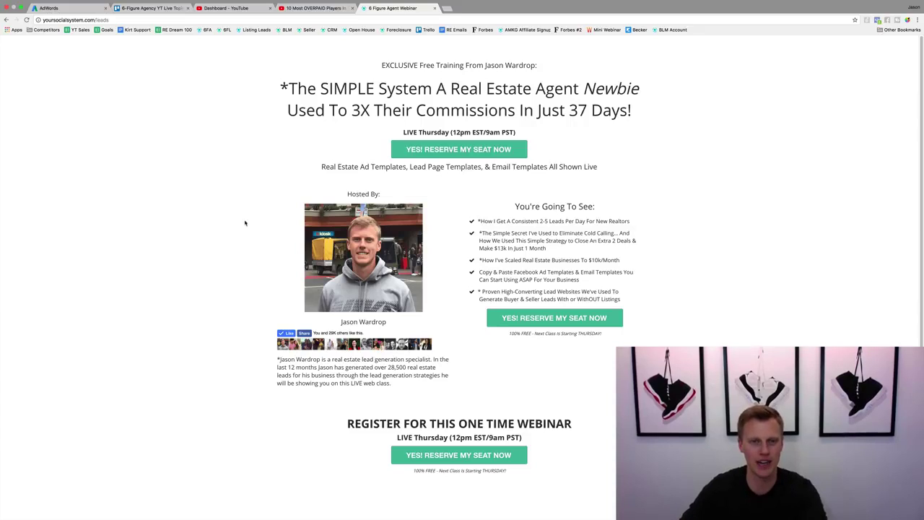
pyautogui.scroll(-5, 246, 223)
pyautogui.scroll(5, 245, 223)
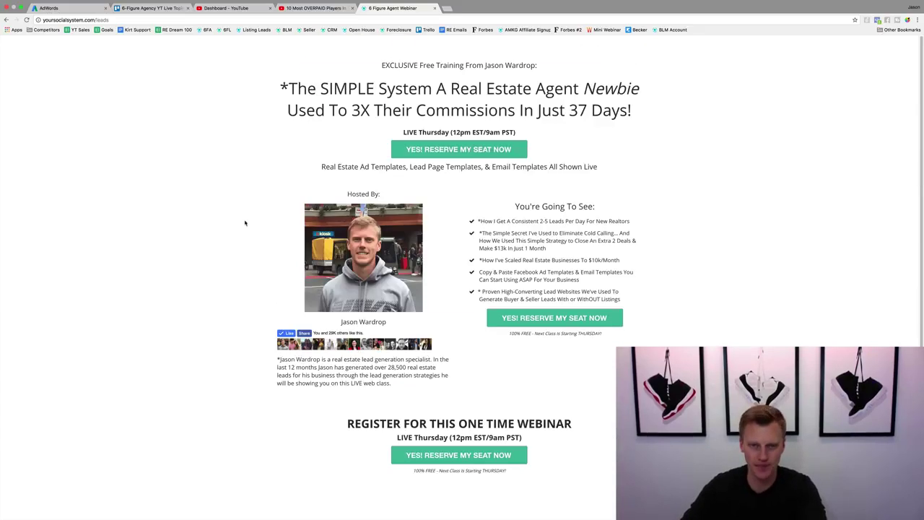
pyautogui.moveTo(289, 88); pyautogui.dragTo(637, 113)
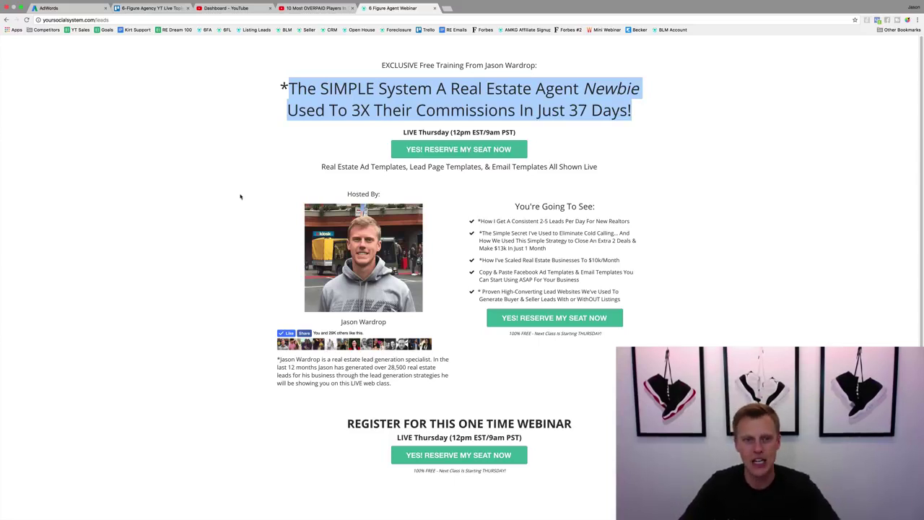
pyautogui.scroll(-5, 217, 210)
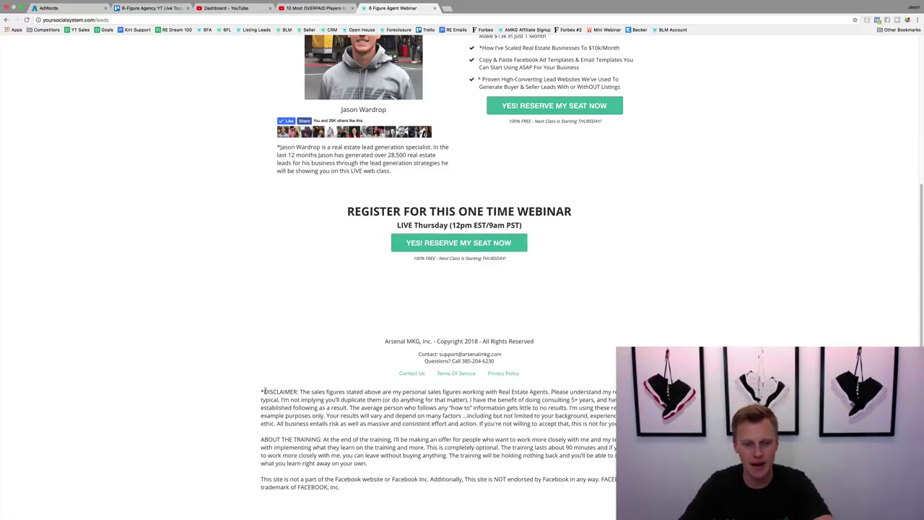
pyautogui.moveTo(264, 392); pyautogui.dragTo(686, 401)
pyautogui.click(610, 417)
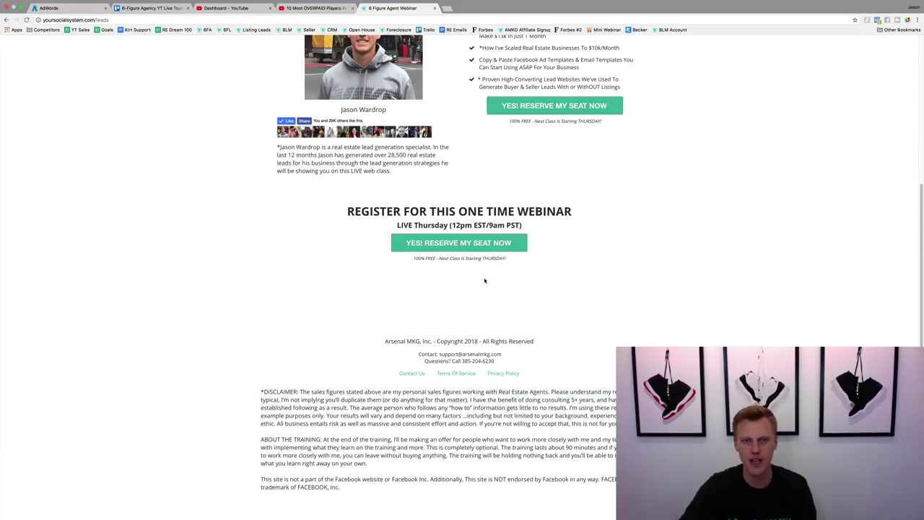
# - Examine the landing page's host description, bullet claims, contact details, terms of service and privacy policy links
pyautogui.moveTo(279, 146); pyautogui.dragTo(436, 157)
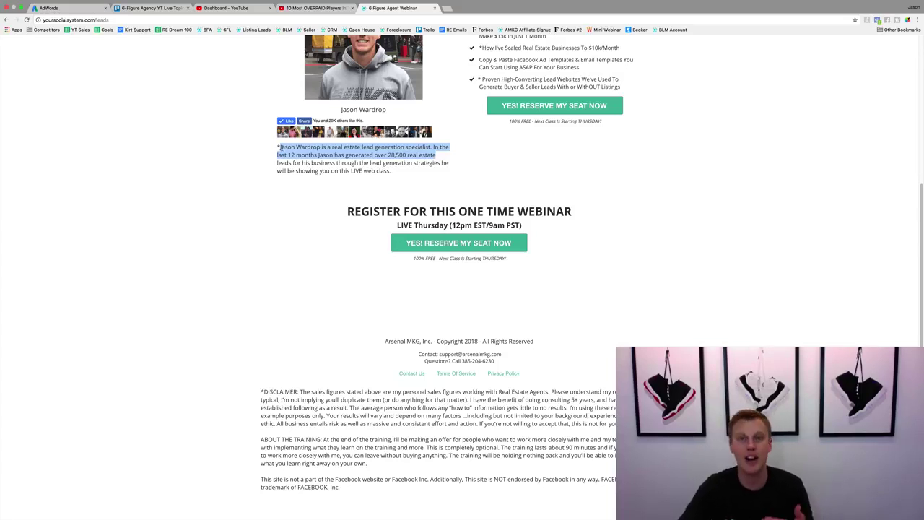
pyautogui.scroll(3, 312, 214)
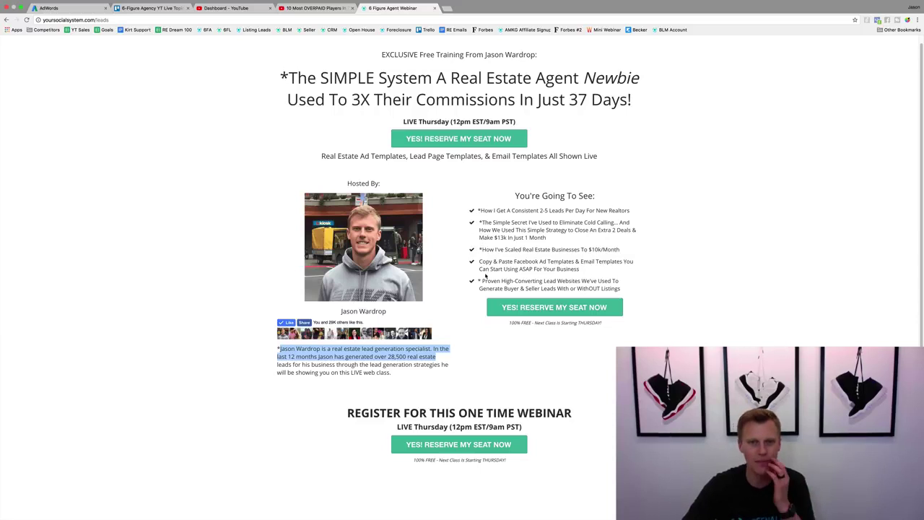
pyautogui.scroll(-3, 453, 284)
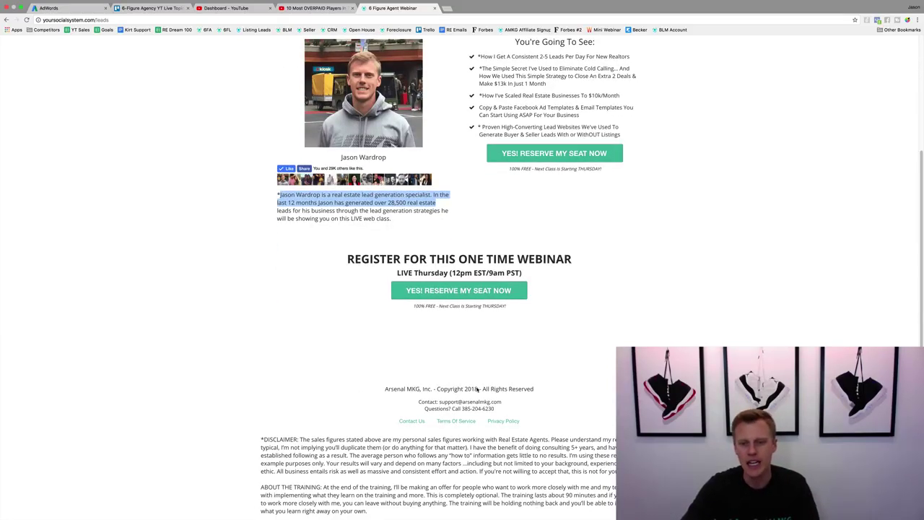
pyautogui.moveTo(496, 411); pyautogui.dragTo(424, 414)
pyautogui.click(477, 398)
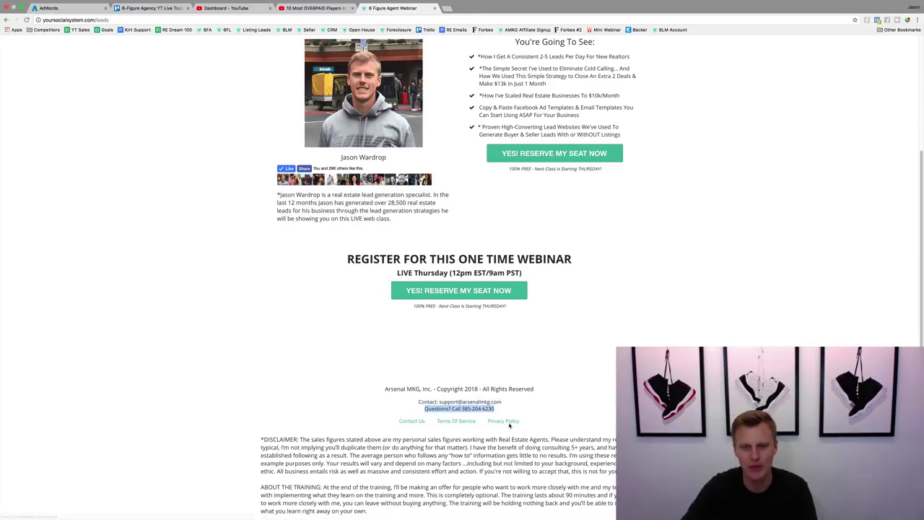
pyautogui.scroll(-1, 338, 377)
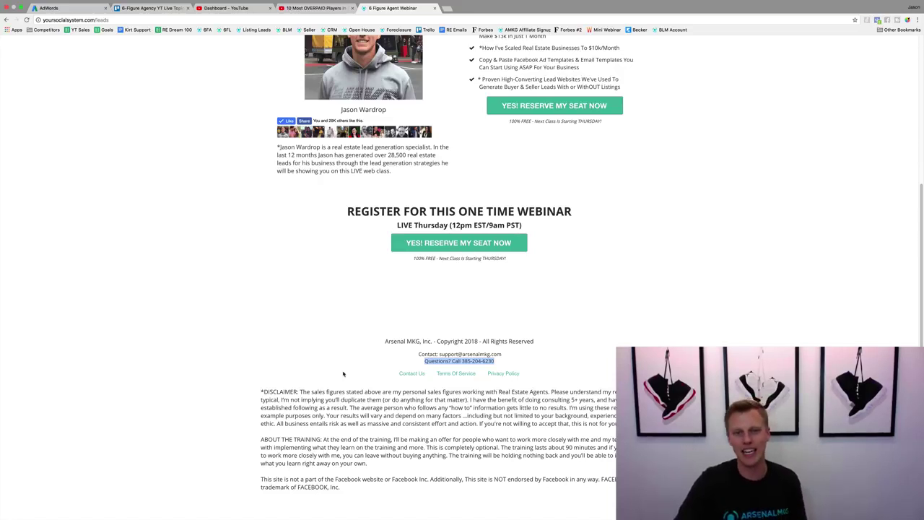
pyautogui.scroll(5, 371, 348)
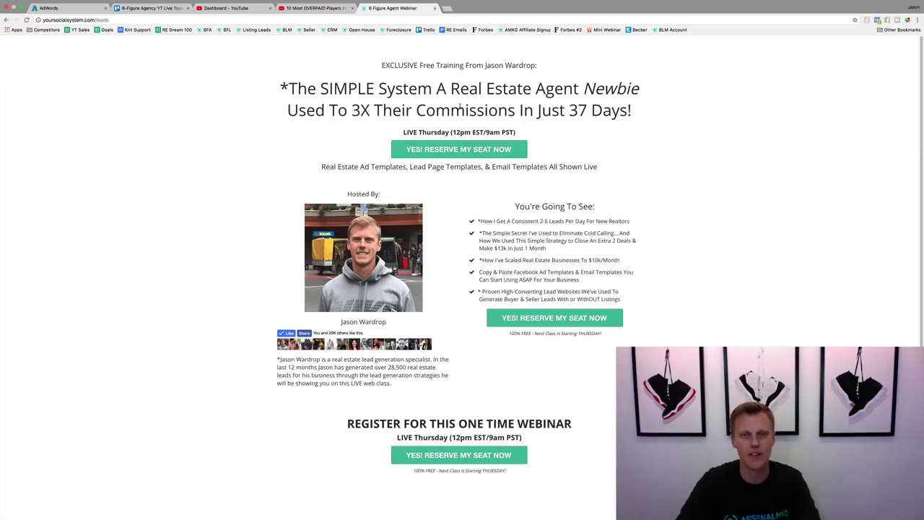
# - Return to AdWords and name the video ad "Demo"
pyautogui.click(62, 8)
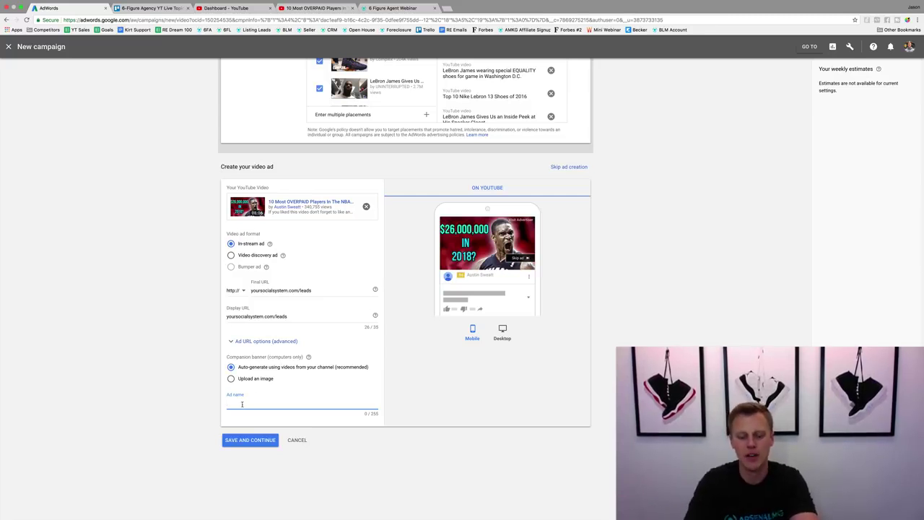
pyautogui.write('Demo')
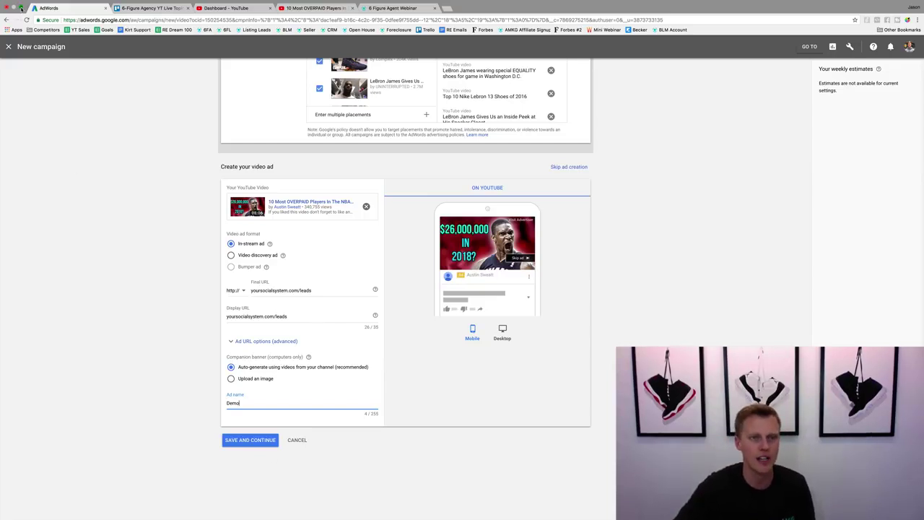
# - Review the Adwords Checklist PDF in Preview and return to the new campaign in Chrome
pyautogui.click(591, 504)
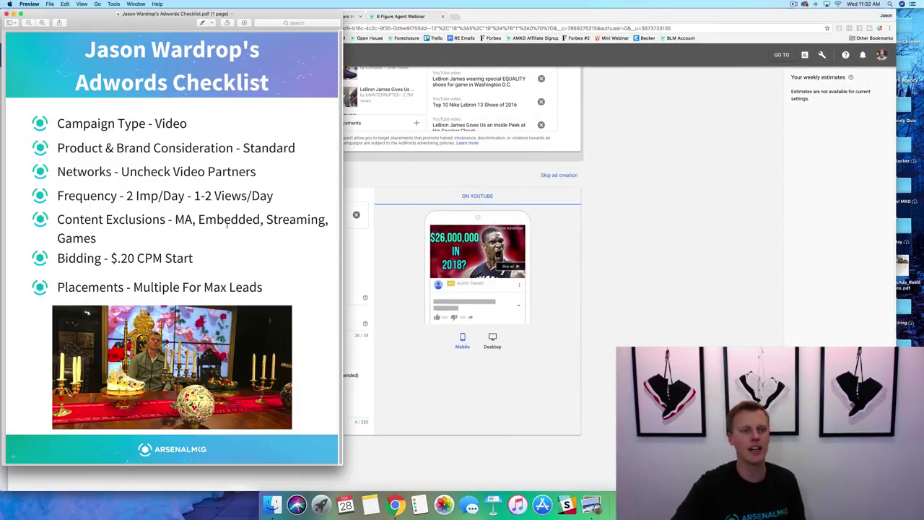
pyautogui.click(691, 314)
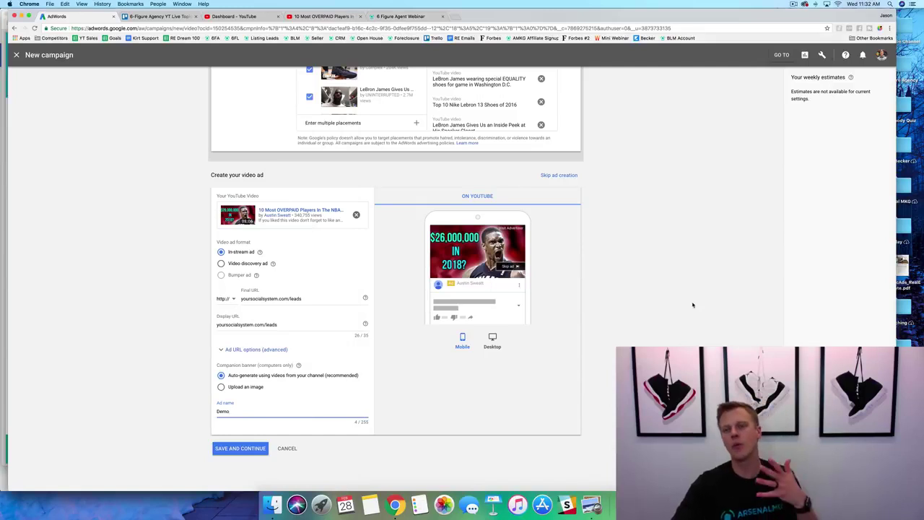